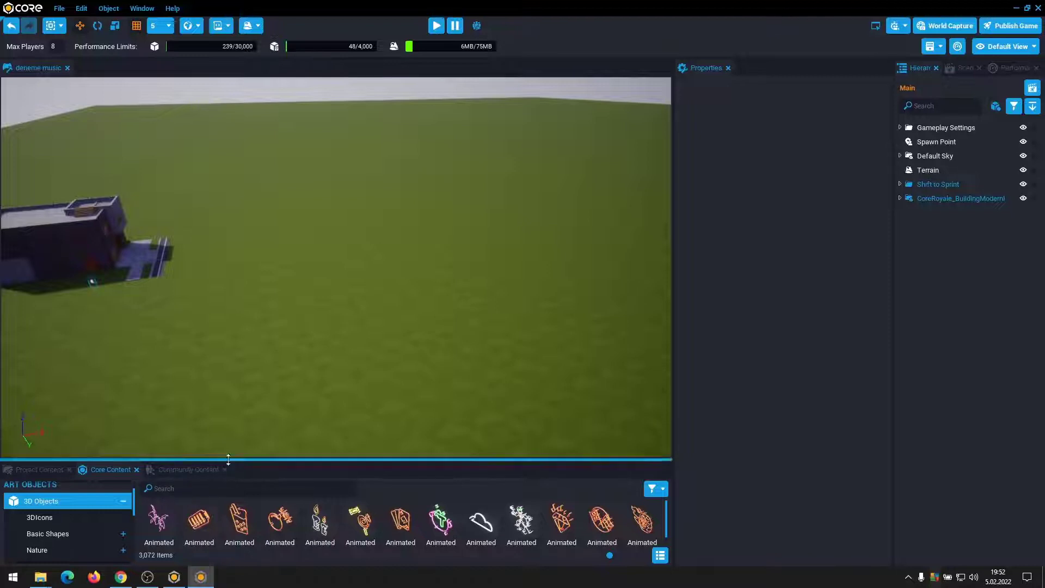
Show the Audio category of Core Content in an enlarged content browser and look through its music assets.
{"action": "left_click_drag", "start_coordinate": [232, 460], "coordinate": [247, 415]}
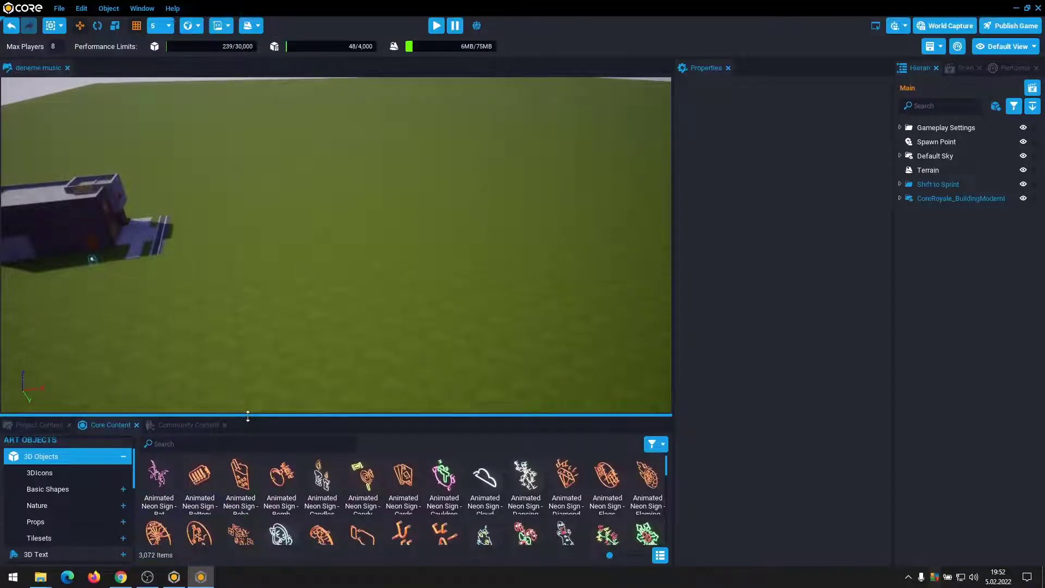
{"action": "right_click_drag", "start_coordinate": [339, 343], "coordinate": [261, 375]}
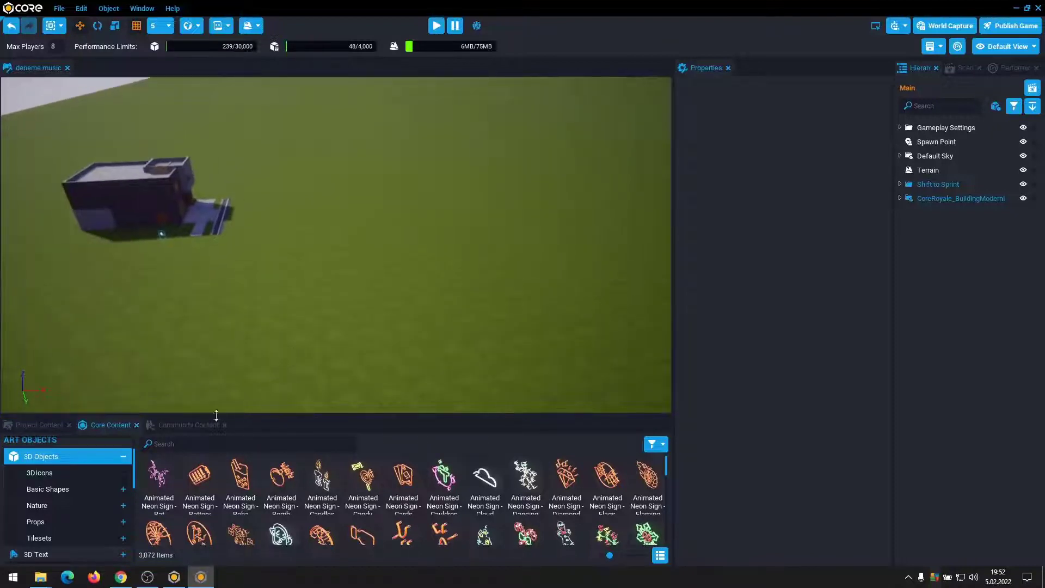
{"action": "scroll", "coordinate": [71, 499], "scroll_direction": "down", "scroll_amount": 3}
{"action": "left_click", "coordinate": [71, 500]}
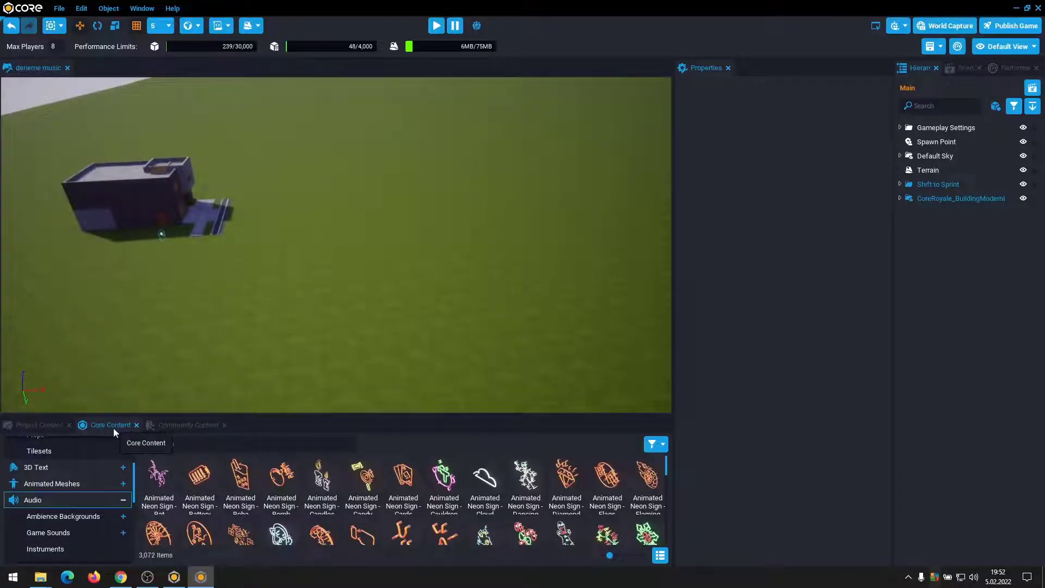
{"action": "left_click", "coordinate": [48, 502]}
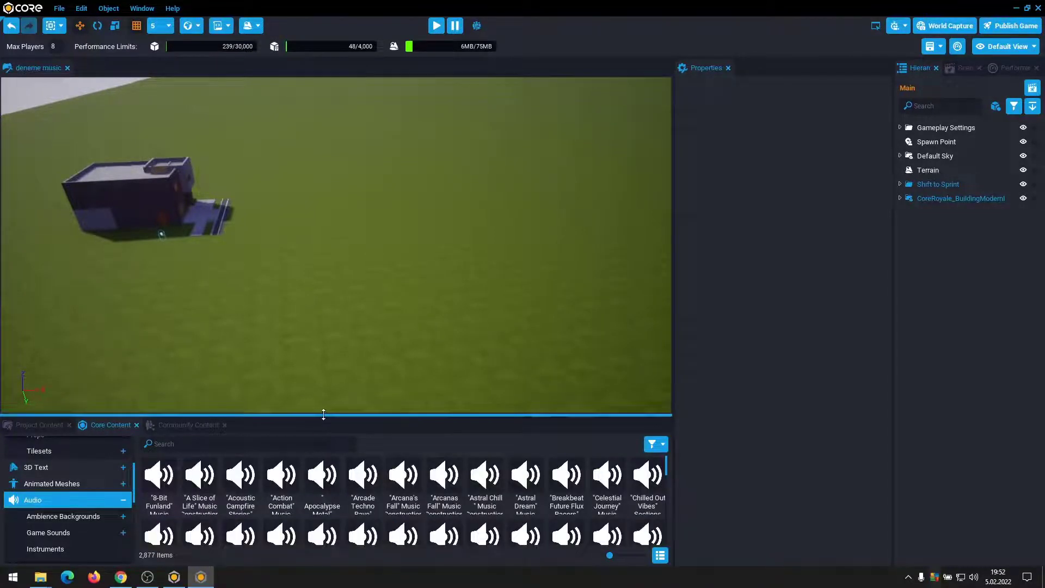
{"action": "left_click_drag", "start_coordinate": [324, 414], "coordinate": [327, 315]}
{"action": "scroll", "coordinate": [472, 442], "scroll_direction": "down", "scroll_amount": 2}
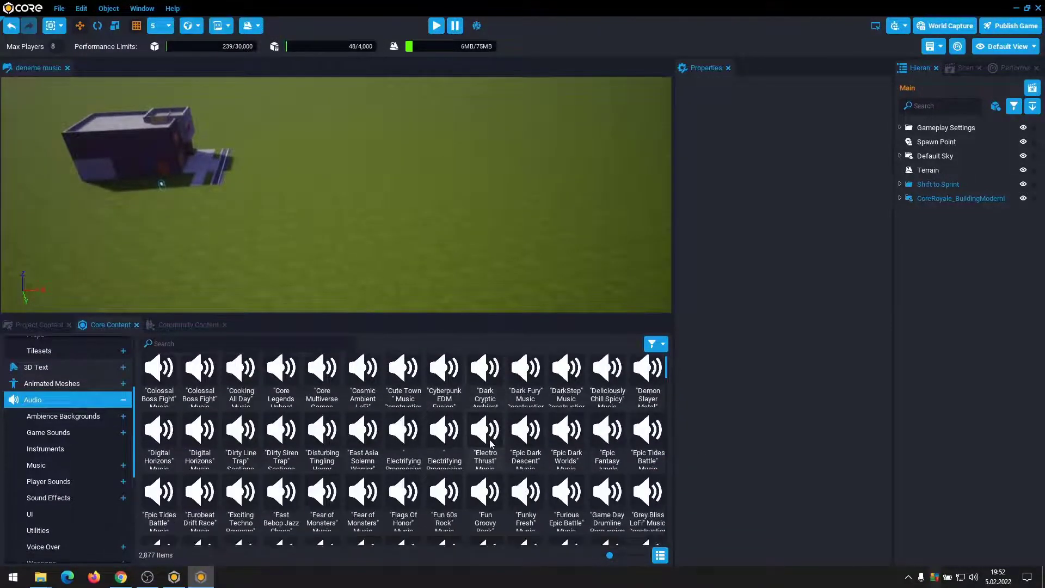
{"action": "scroll", "coordinate": [491, 443], "scroll_direction": "down", "scroll_amount": 1}
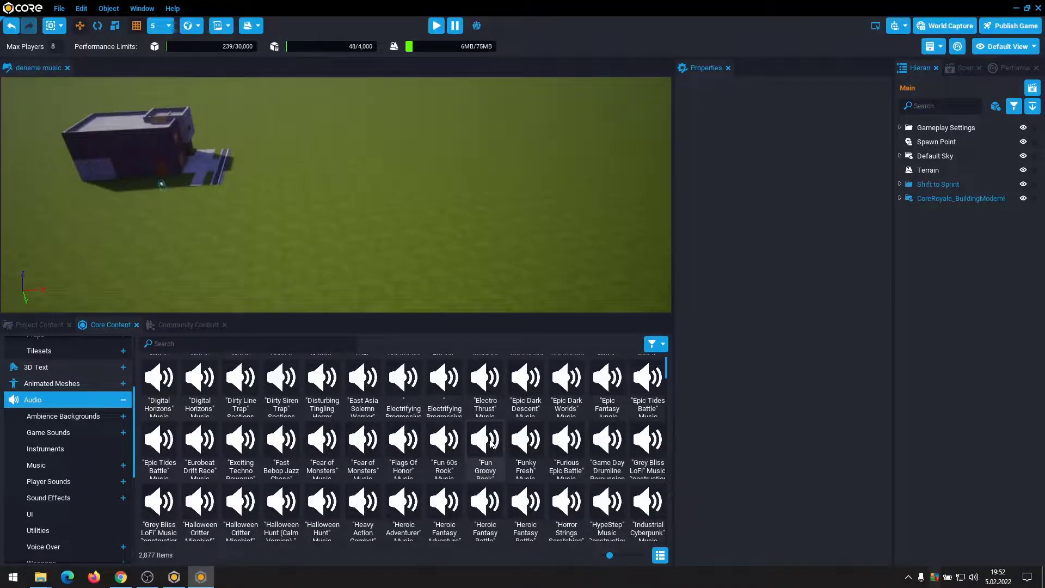
{"action": "left_click_drag", "start_coordinate": [457, 315], "coordinate": [450, 344]}
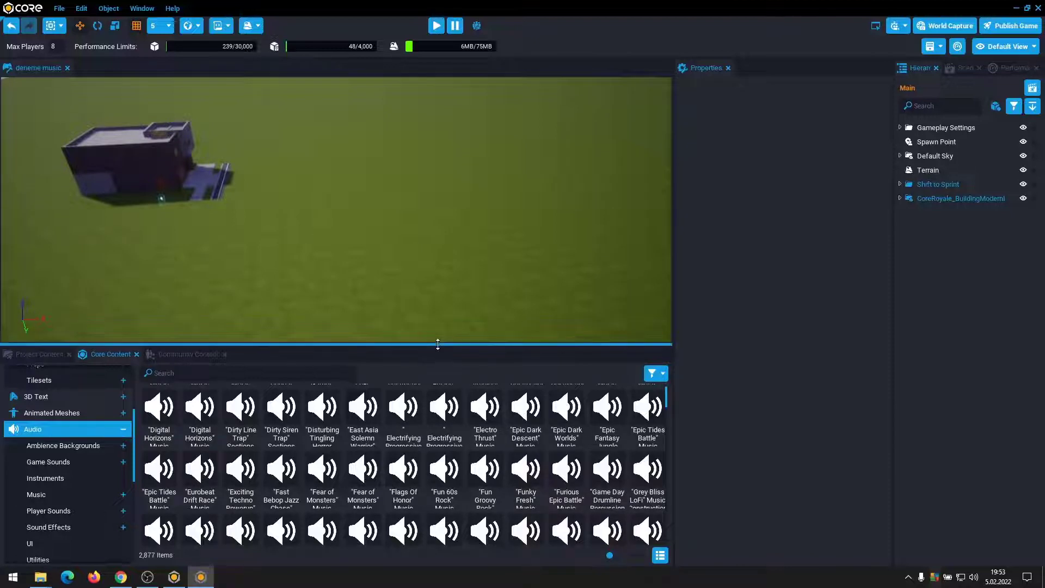
{"action": "left_click_drag", "start_coordinate": [438, 344], "coordinate": [439, 303]}
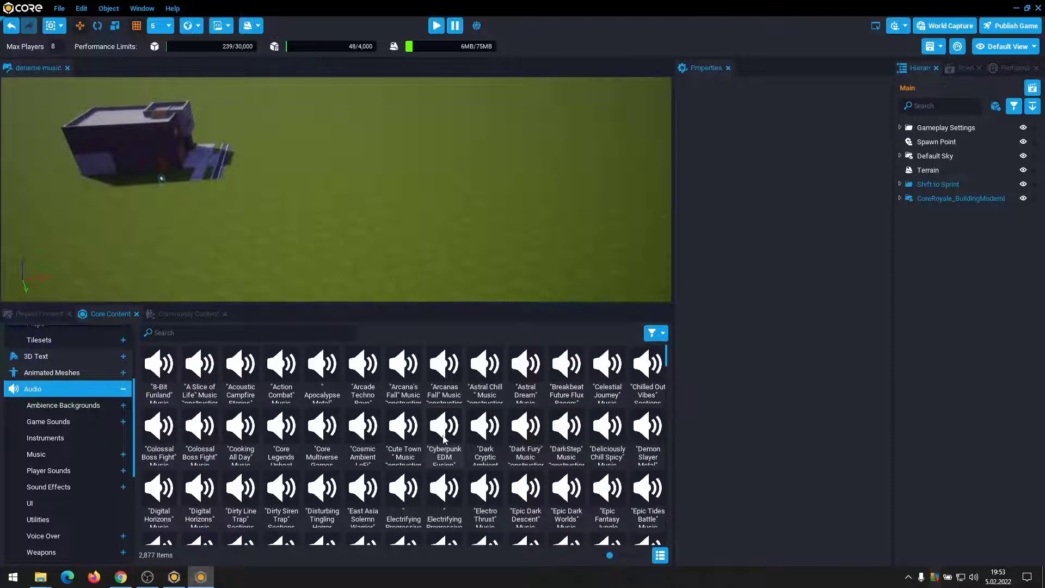
Search the content library for "snow" and place the "Snowland Town" music on the open grass away from the building.
{"action": "left_click", "coordinate": [196, 333]}
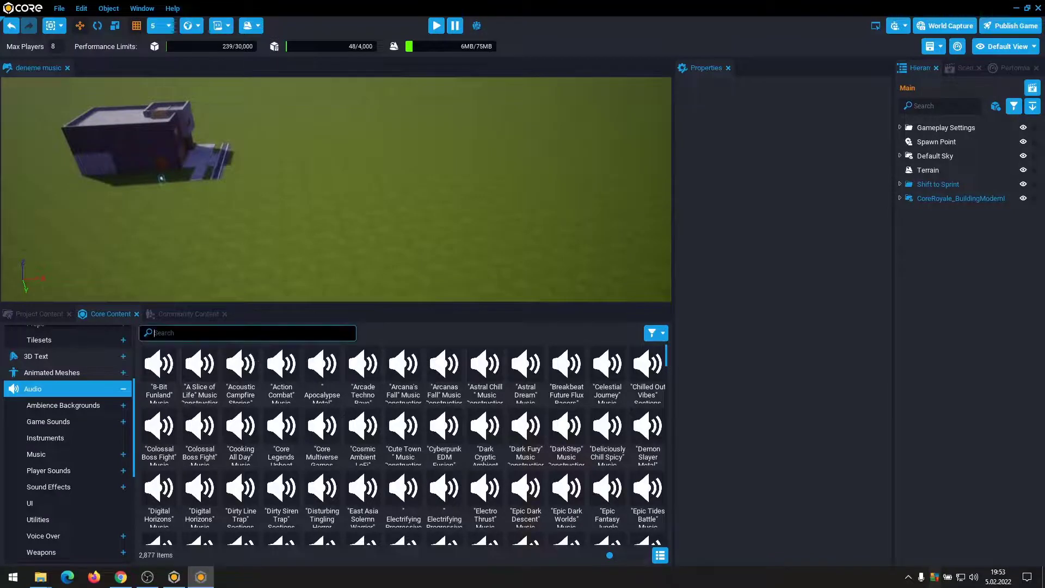
{"action": "type", "text": "snow"}
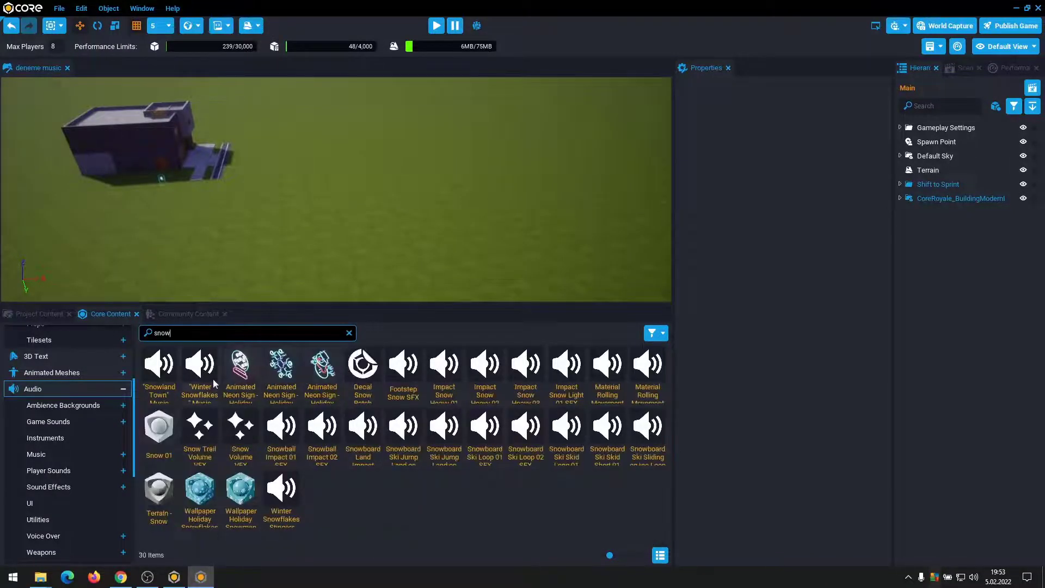
{"action": "left_click_drag", "start_coordinate": [214, 384], "coordinate": [531, 172]}
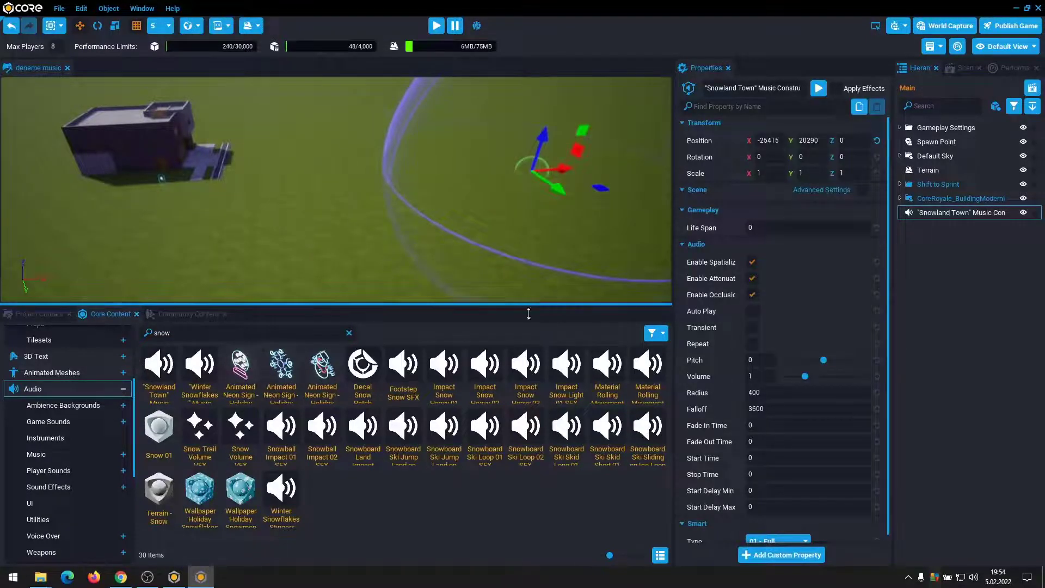
{"action": "left_click_drag", "start_coordinate": [526, 306], "coordinate": [517, 445]}
{"action": "key", "text": "f"}
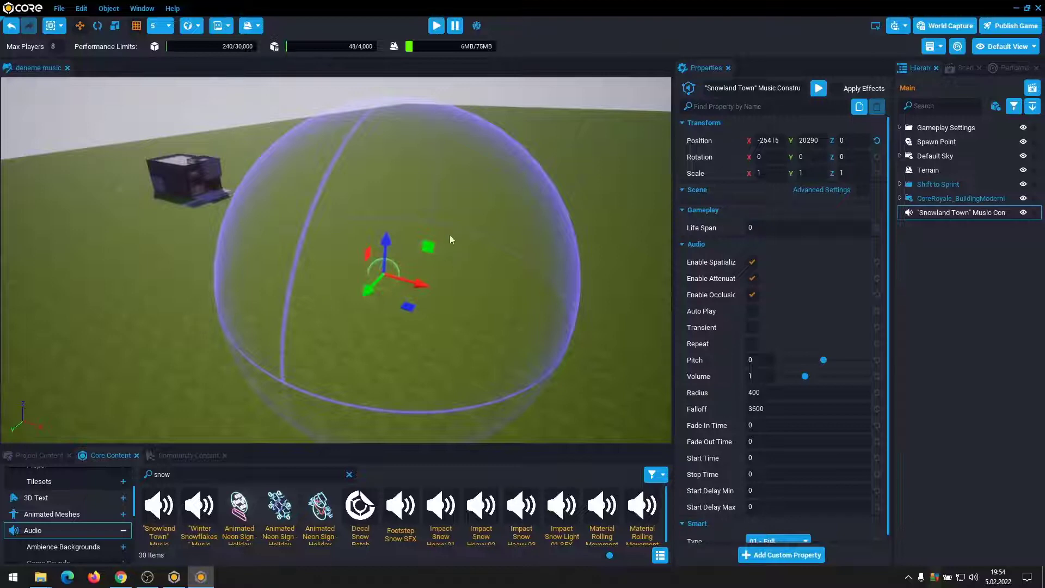
{"action": "right_click_drag", "start_coordinate": [452, 270], "coordinate": [413, 273]}
Examine the "Snowland Town" music's Auto Play, Volume, Radius, spatialization and attenuation settings, with the properties area widened.
{"action": "left_click", "coordinate": [958, 212]}
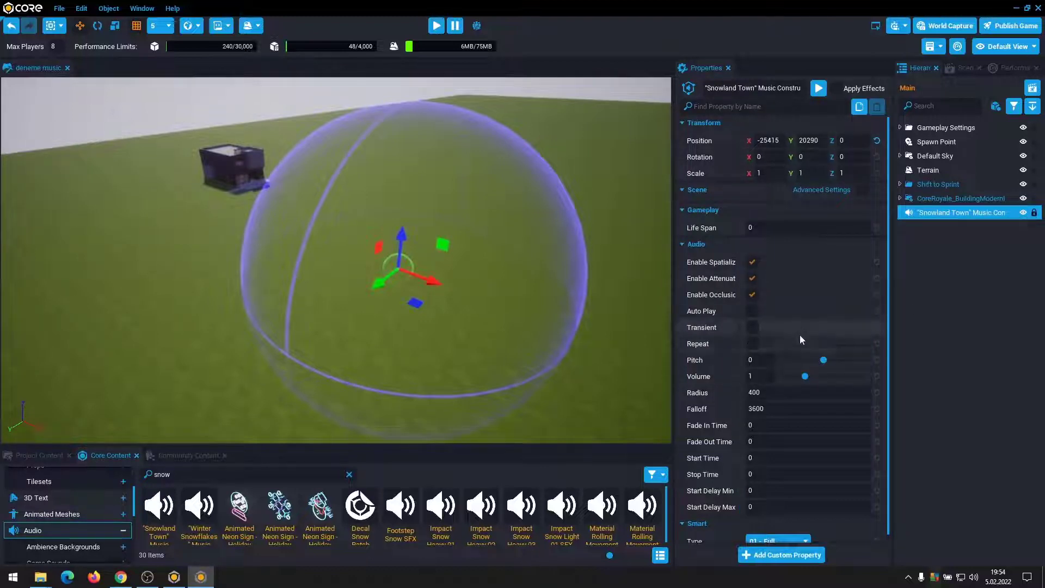
{"action": "scroll", "coordinate": [800, 340], "scroll_direction": "down", "scroll_amount": 1}
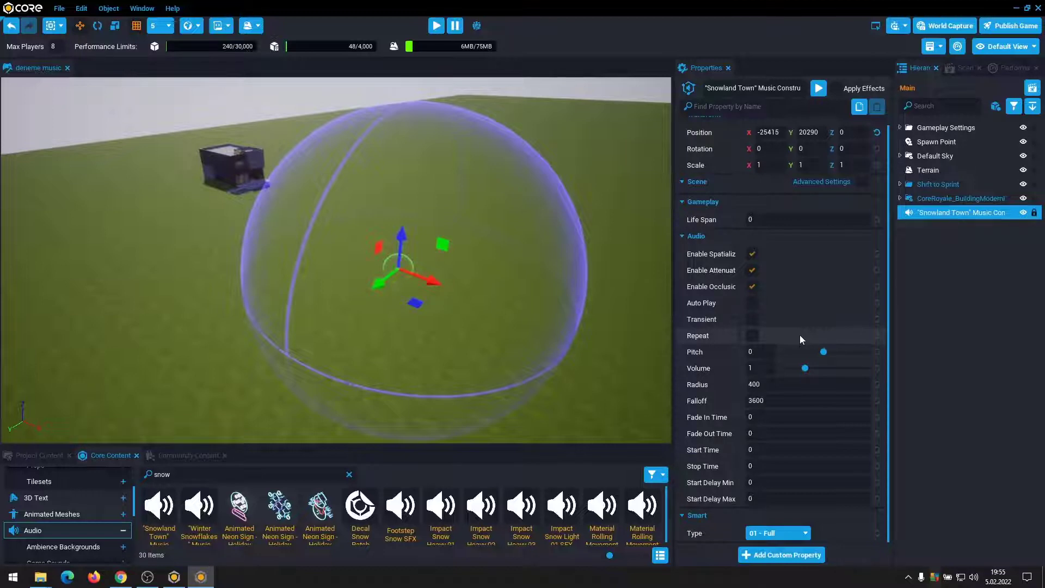
{"action": "mouse_move", "coordinate": [711, 308]}
{"action": "mouse_move", "coordinate": [713, 372]}
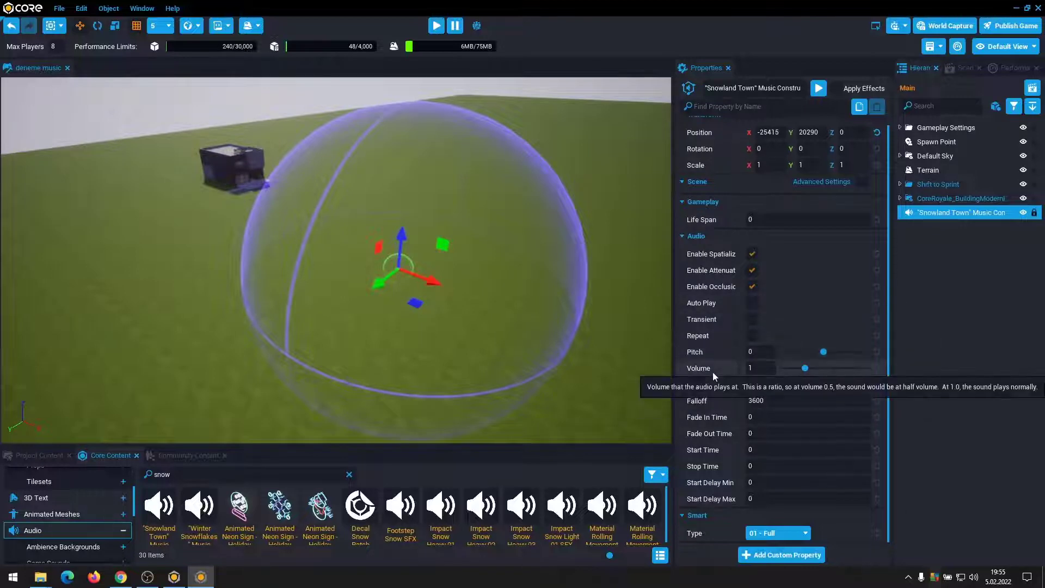
{"action": "mouse_move", "coordinate": [718, 393]}
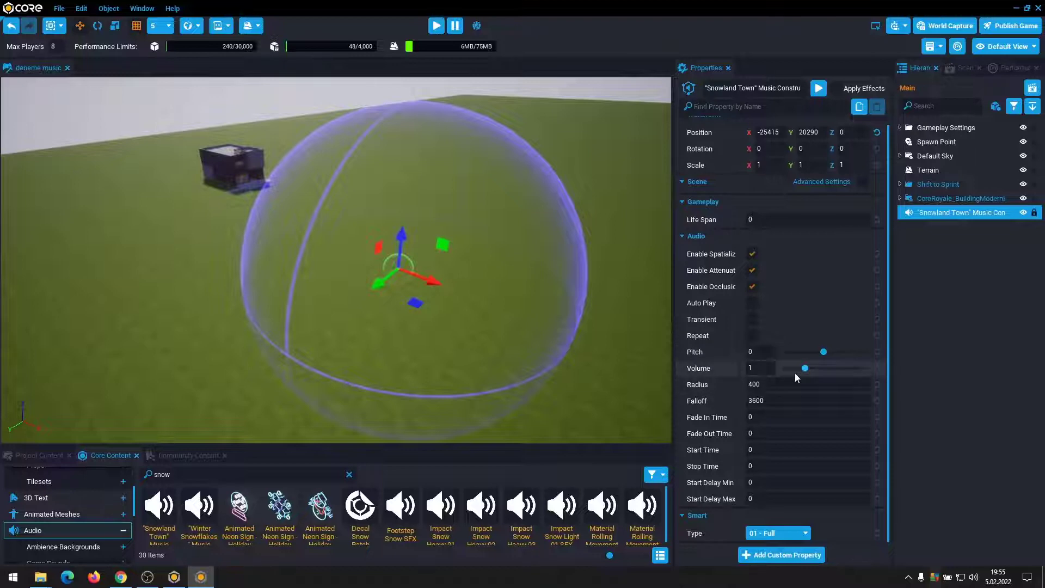
{"action": "mouse_move", "coordinate": [715, 263]}
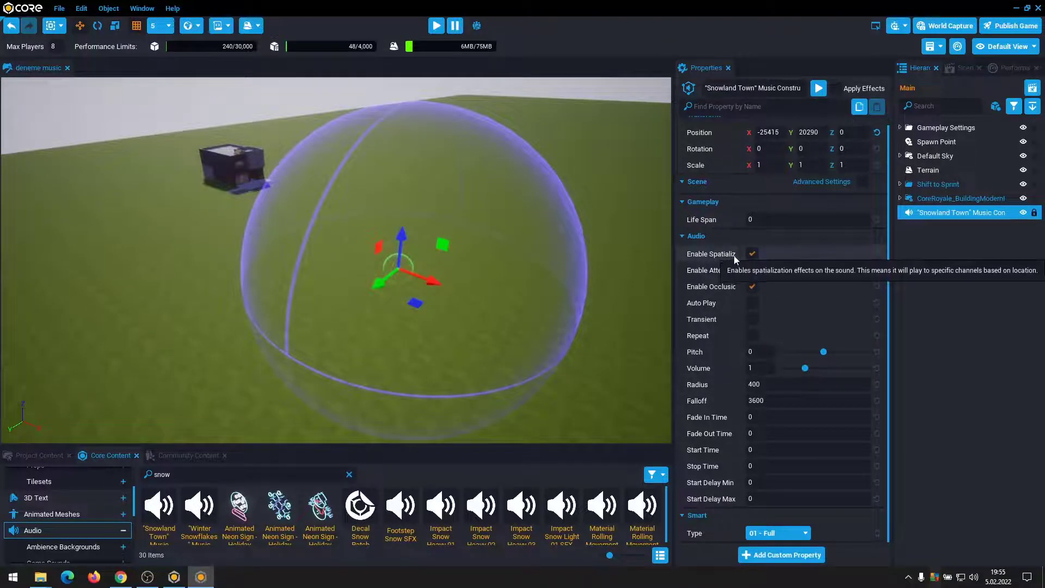
{"action": "left_click_drag", "start_coordinate": [673, 278], "coordinate": [637, 282]}
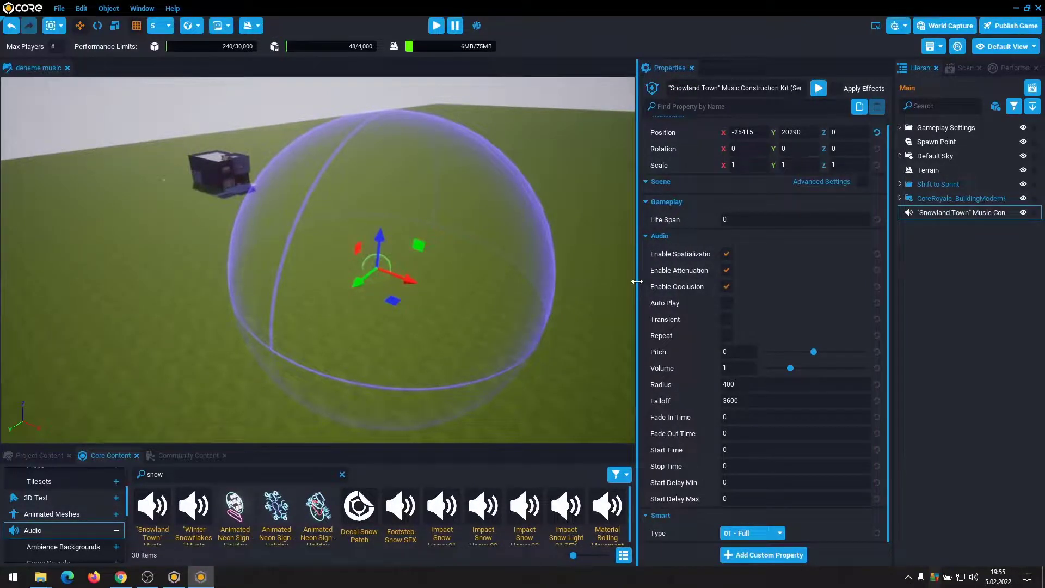
{"action": "mouse_move", "coordinate": [687, 270]}
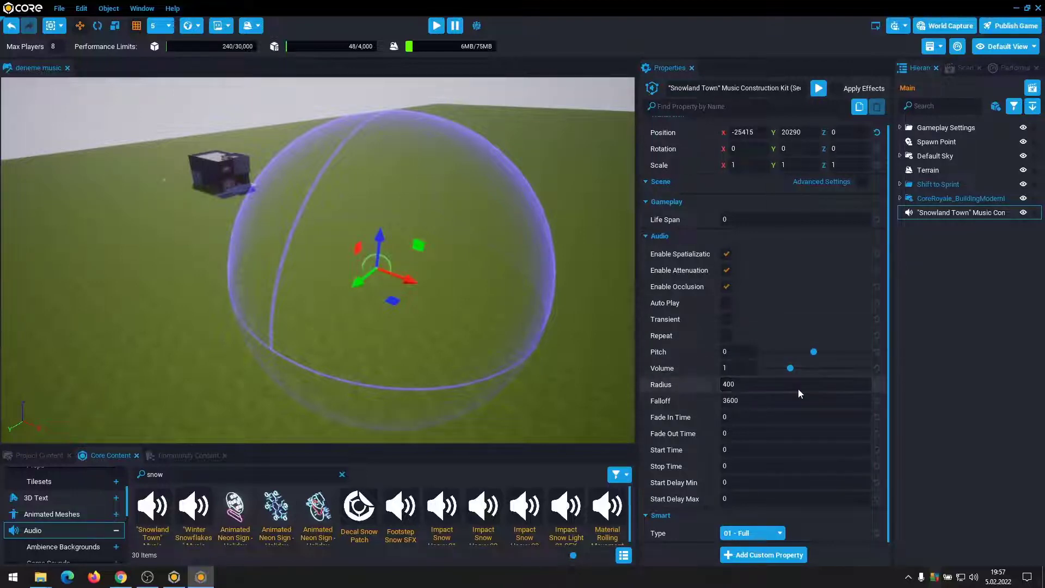
Review the music's Volume, fade in and out, start and stop time, start delay and Auto Play settings without editing them.
{"action": "left_click", "coordinate": [738, 368]}
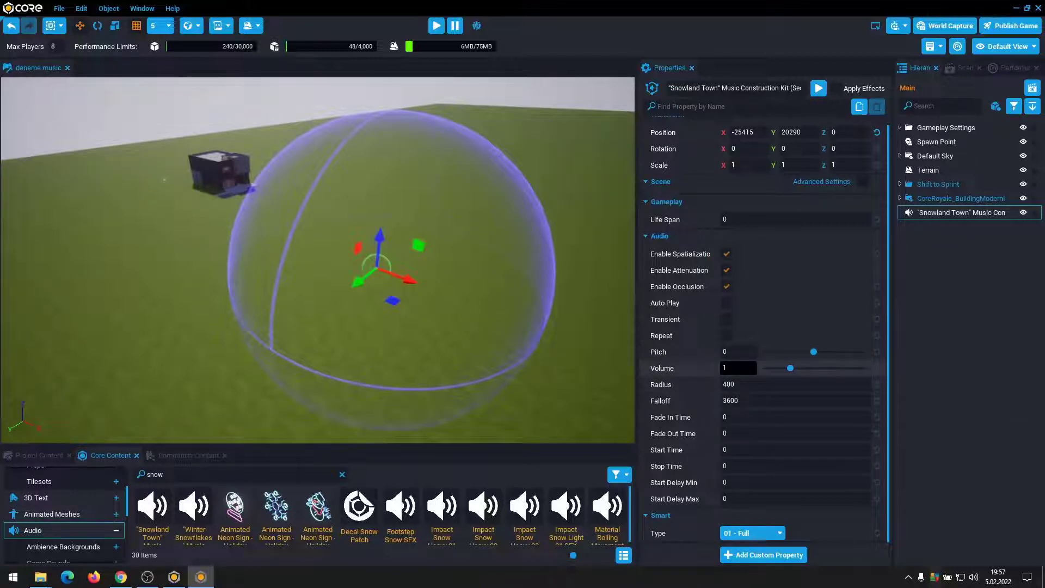
{"action": "key", "text": "Return"}
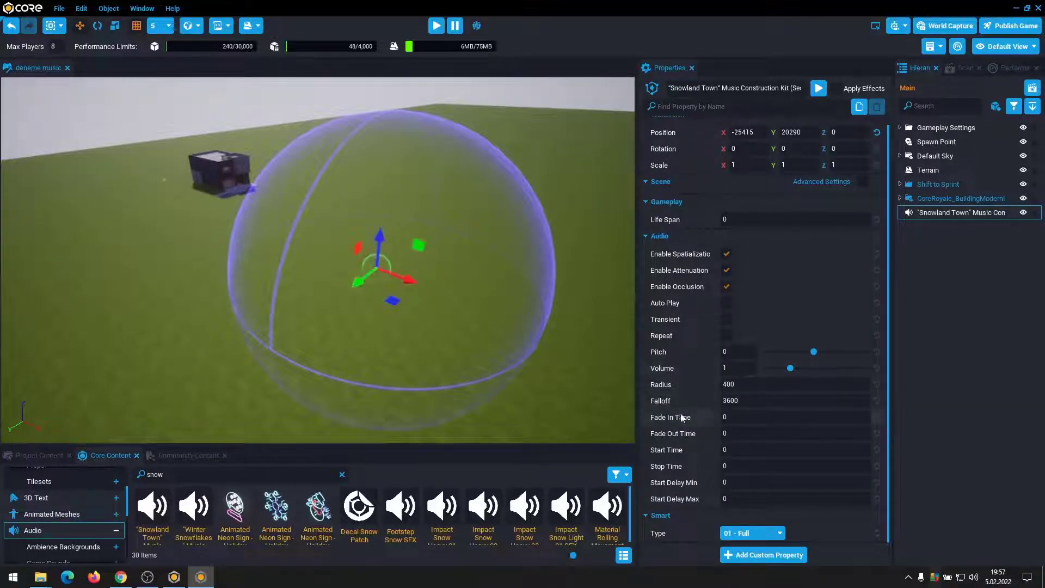
{"action": "mouse_move", "coordinate": [654, 412]}
{"action": "mouse_move", "coordinate": [706, 418]}
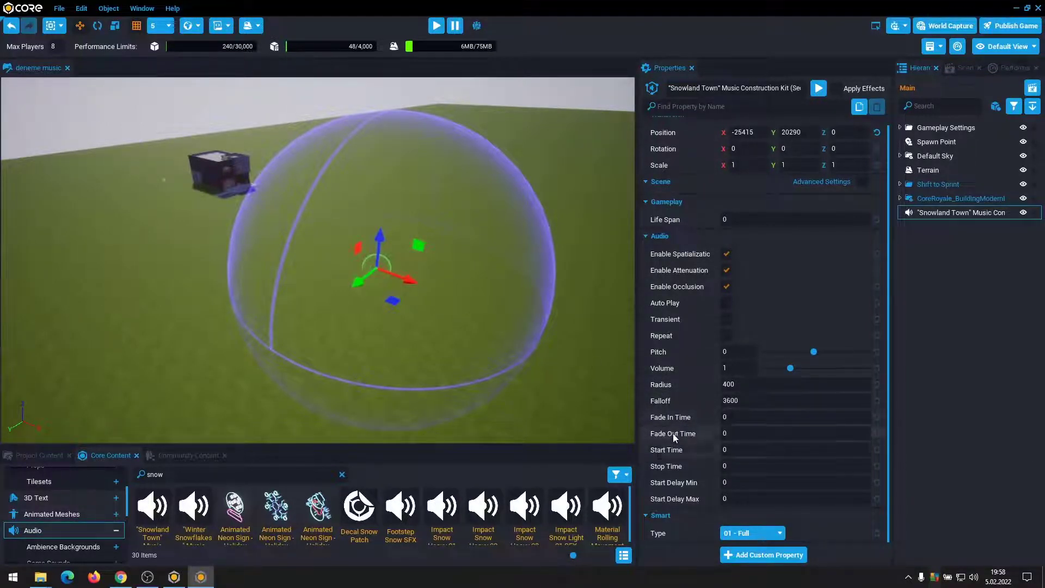
{"action": "mouse_move", "coordinate": [675, 438]}
{"action": "left_click", "coordinate": [725, 450]}
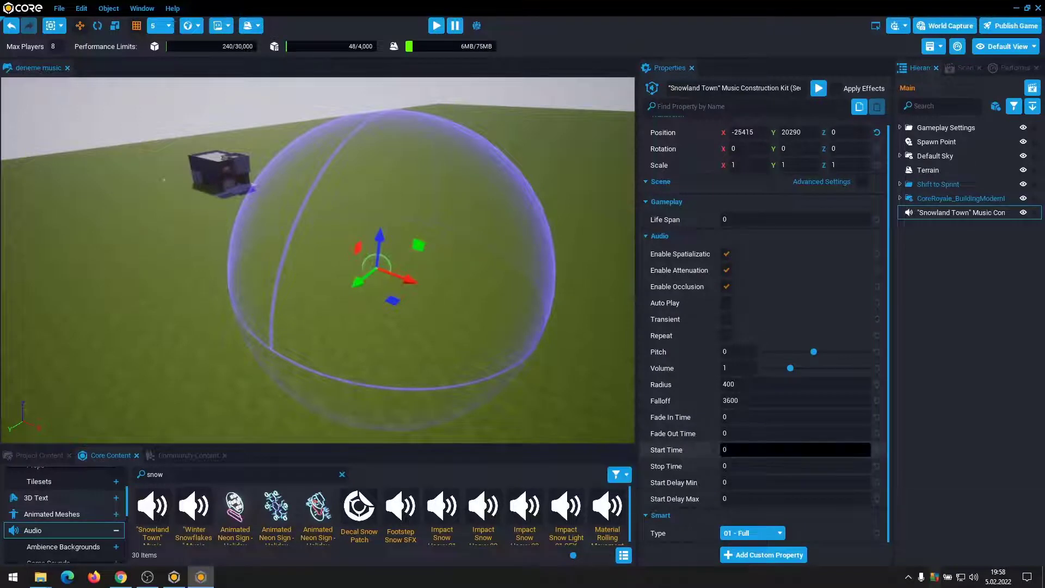
{"action": "key", "text": "Return"}
{"action": "mouse_move", "coordinate": [671, 459]}
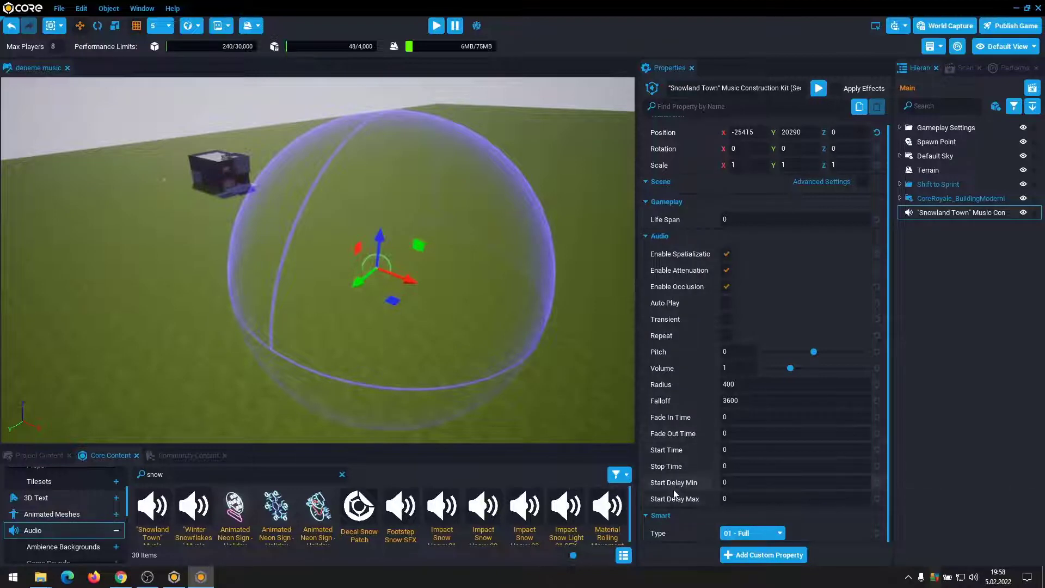
{"action": "mouse_move", "coordinate": [686, 498]}
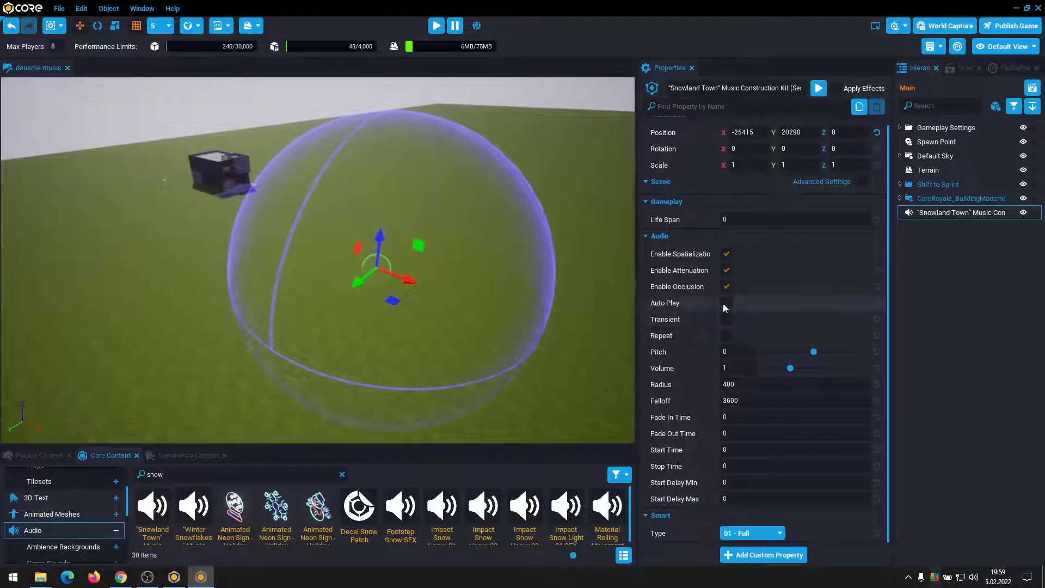
{"action": "mouse_move", "coordinate": [664, 310]}
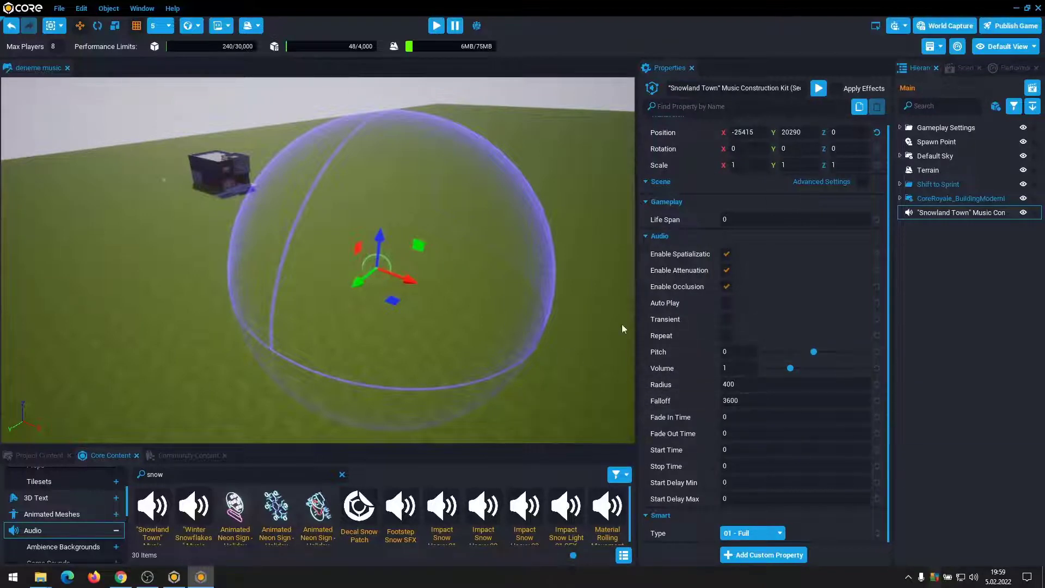
Set the "Snowland Town" music's Radius to 1000.
{"action": "left_click", "coordinate": [678, 385]}
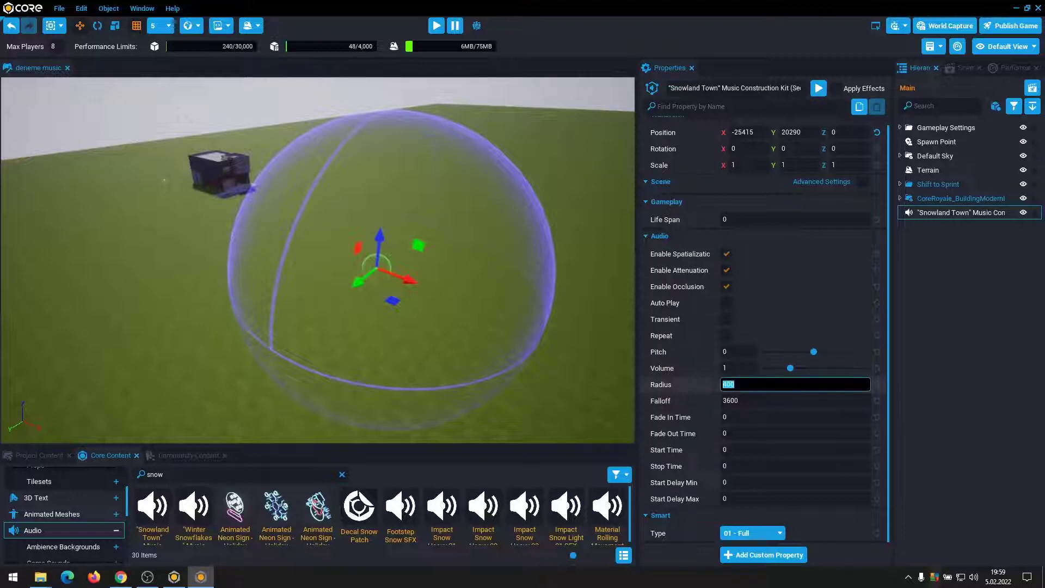
{"action": "type", "text": "1000"}
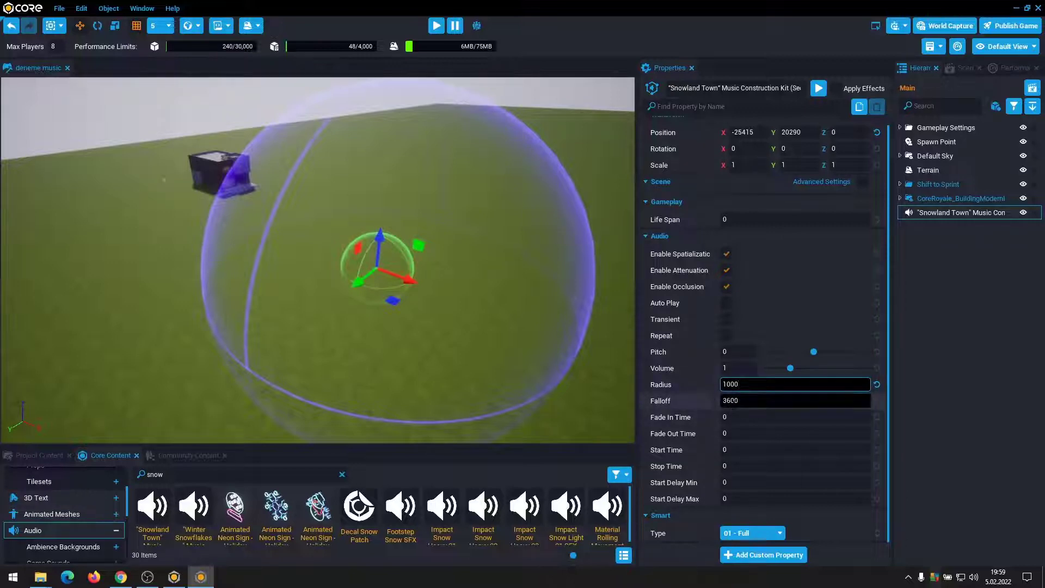
{"action": "key", "text": "Tab"}
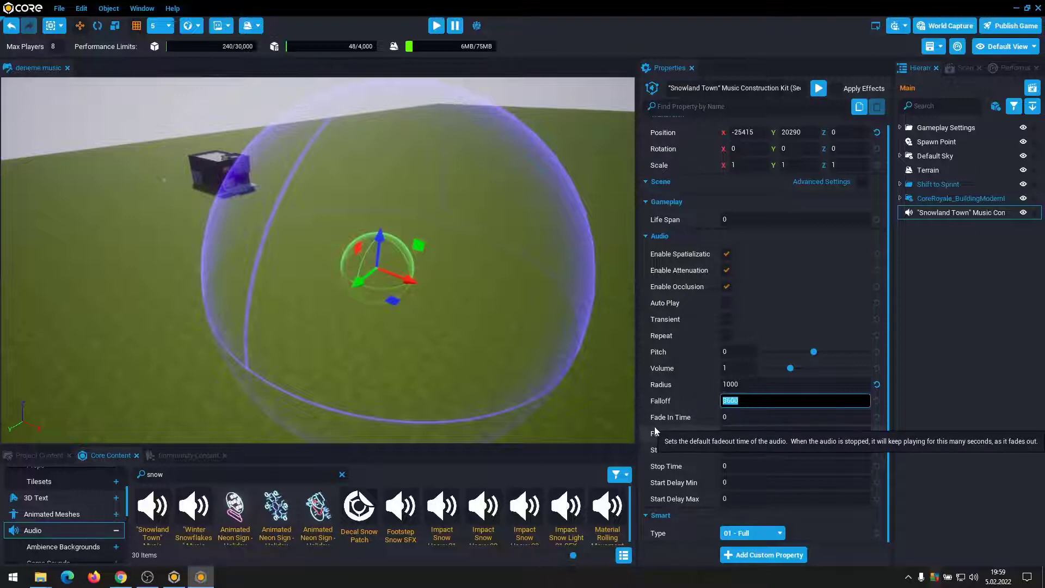
{"action": "right_click_drag", "start_coordinate": [420, 344], "coordinate": [504, 342]}
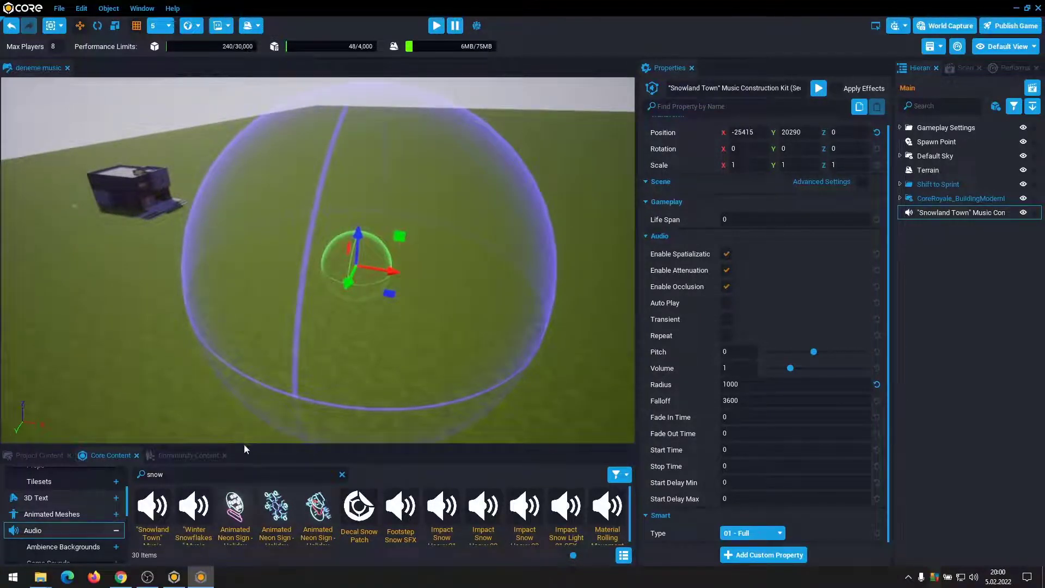
Place a Bench Tile Left from the 3D Objects near the centre of the sound's range, and reselect the music object.
{"action": "left_click_drag", "start_coordinate": [245, 447], "coordinate": [245, 345]}
{"action": "scroll", "coordinate": [88, 453], "scroll_direction": "up", "scroll_amount": 6}
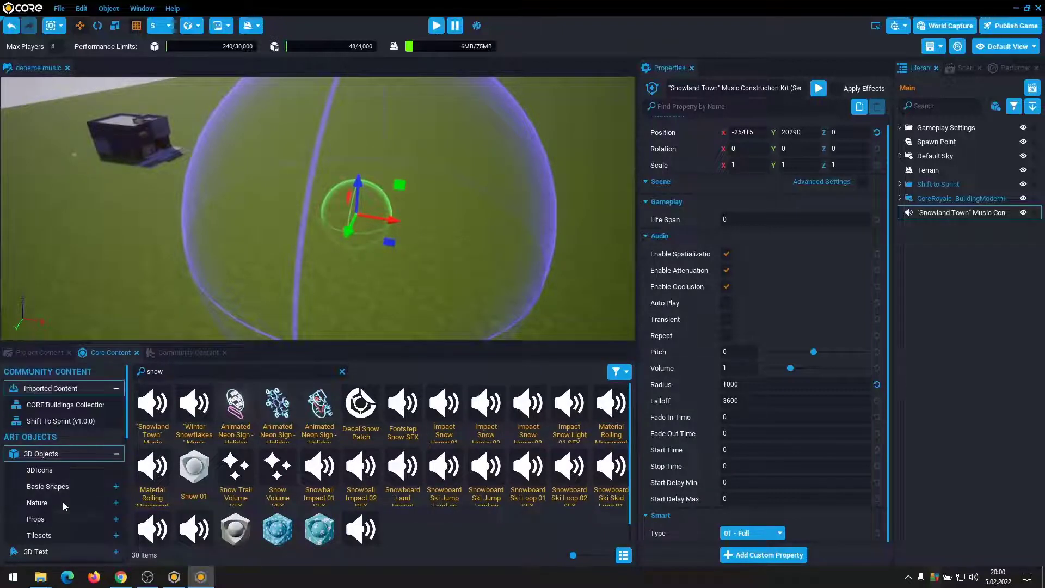
{"action": "left_click", "coordinate": [55, 456]}
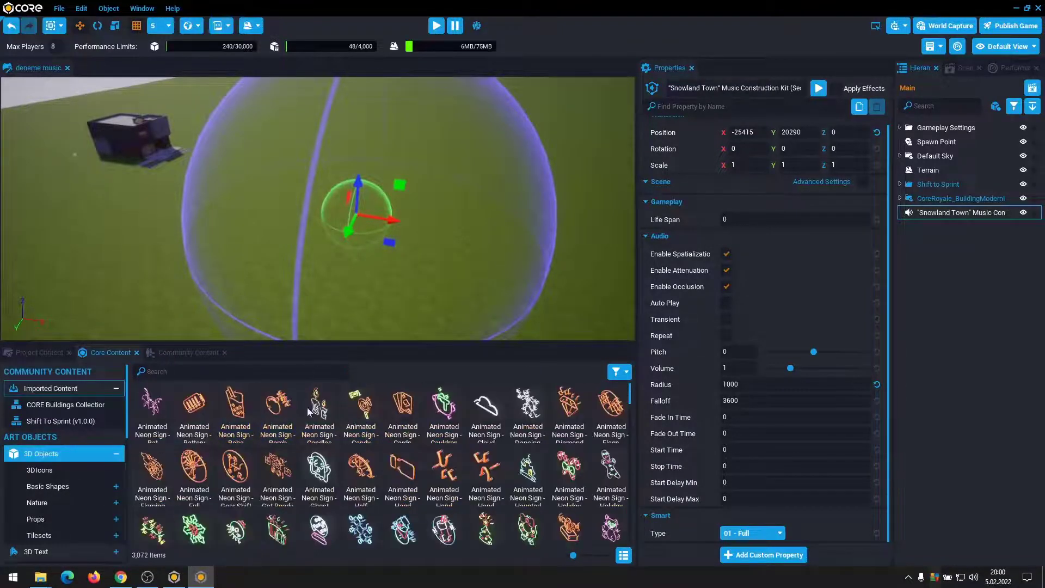
{"action": "scroll", "coordinate": [383, 469], "scroll_direction": "down", "scroll_amount": 3}
{"action": "scroll", "coordinate": [384, 471], "scroll_direction": "down", "scroll_amount": 5}
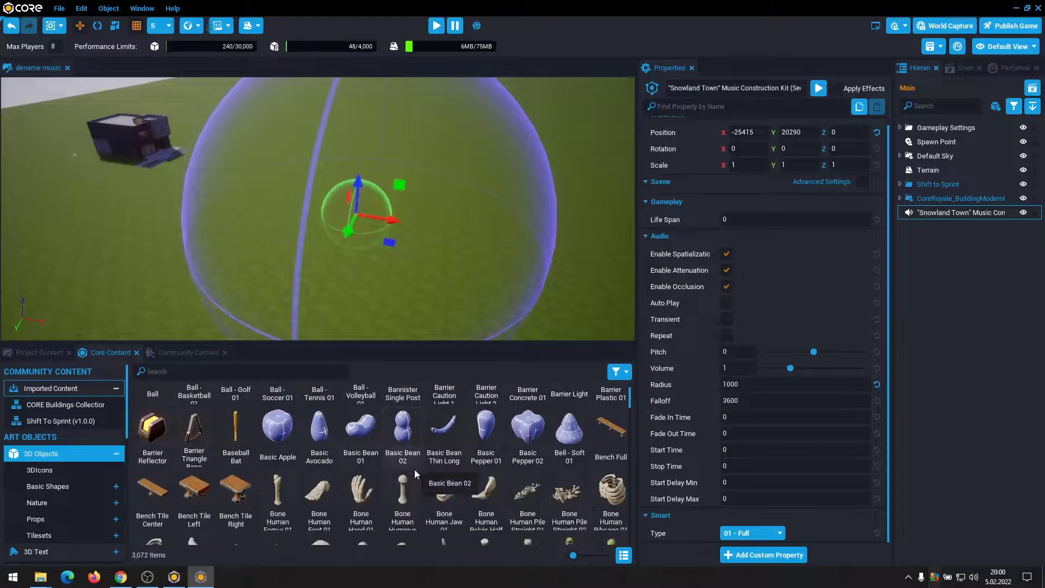
{"action": "left_click_drag", "start_coordinate": [195, 490], "coordinate": [357, 229]}
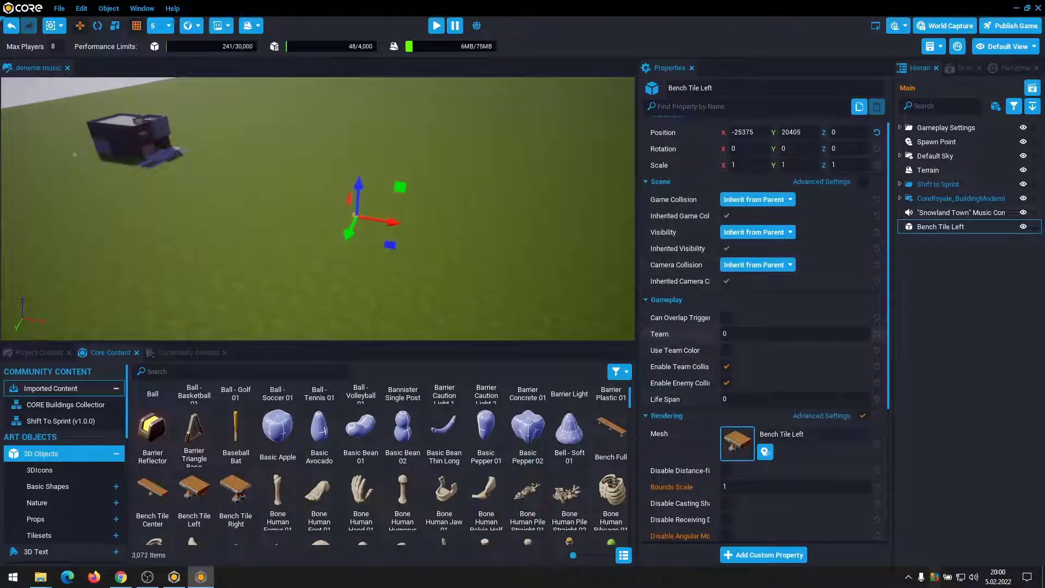
{"action": "left_click", "coordinate": [958, 212]}
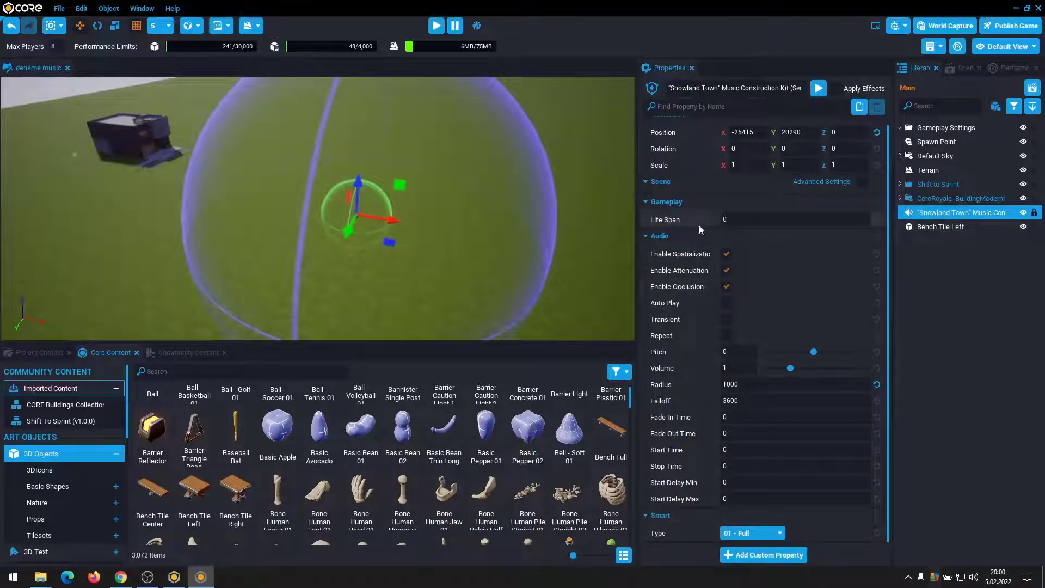
Enable Auto Play and Repeat for the "Snowland Town" music.
{"action": "left_click", "coordinate": [727, 301]}
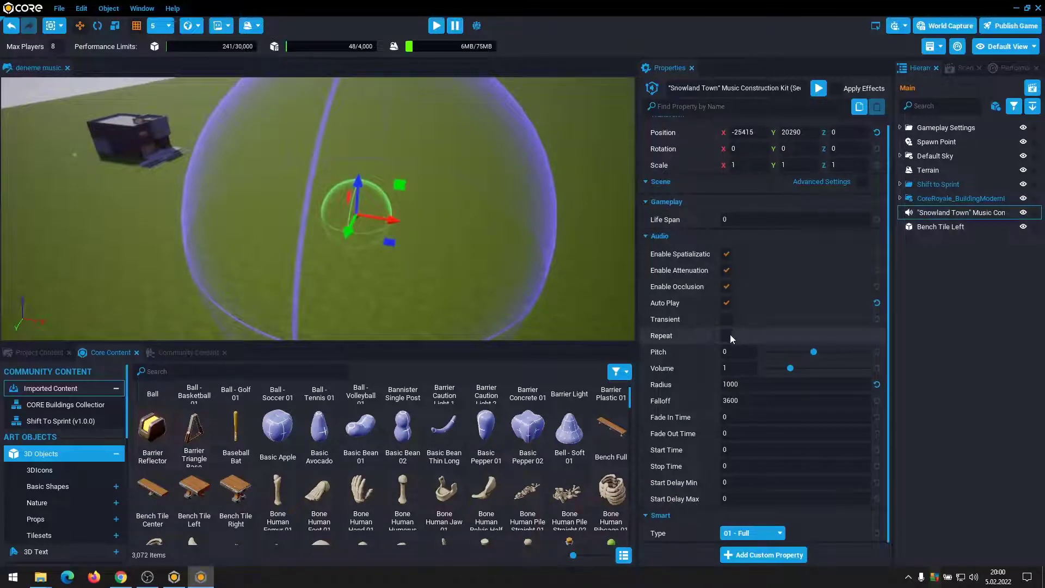
{"action": "left_click", "coordinate": [727, 336]}
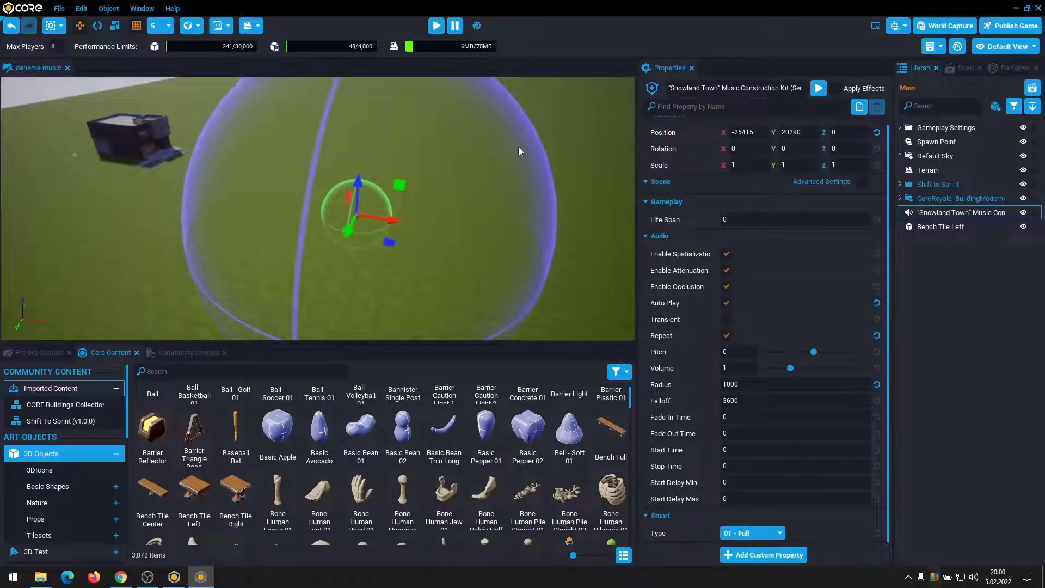
Preview the game and walk the character to the bench to listen to the music, and end the preview.
{"action": "left_click", "coordinate": [442, 23]}
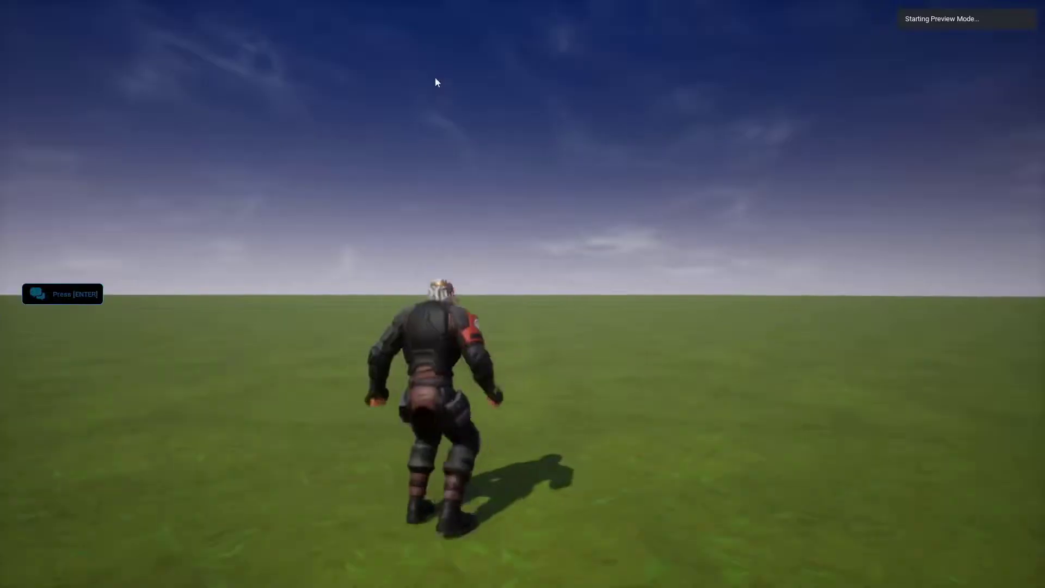
{"action": "left_click", "coordinate": [659, 274]}
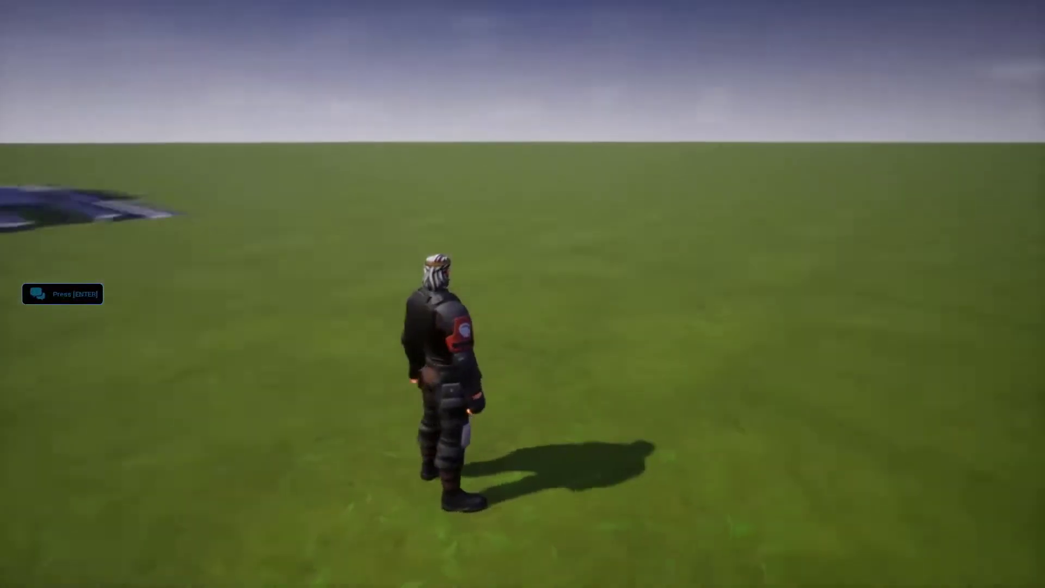
{"action": "key", "text": "w"}
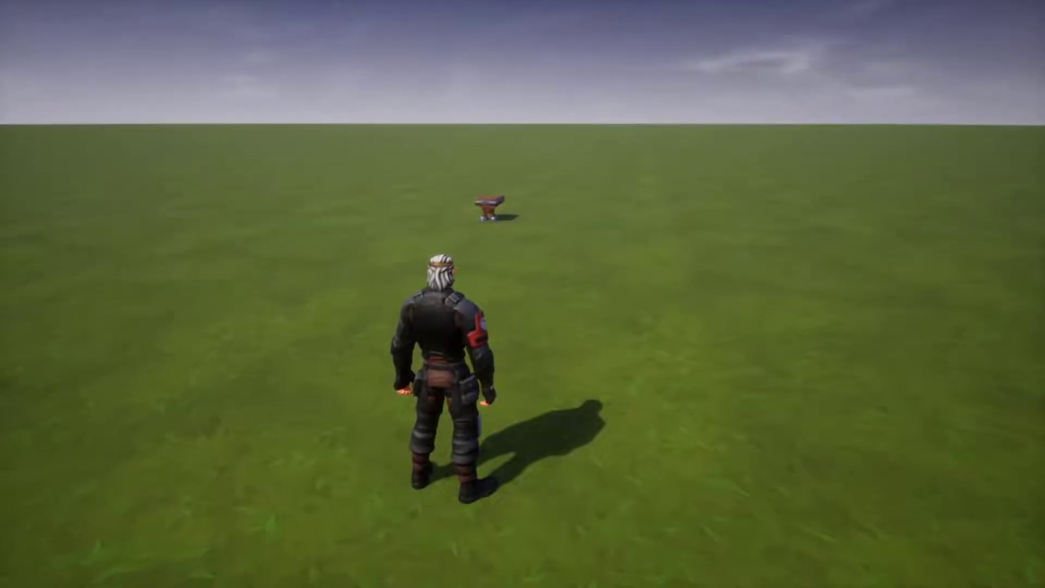
{"action": "key", "text": "w"}
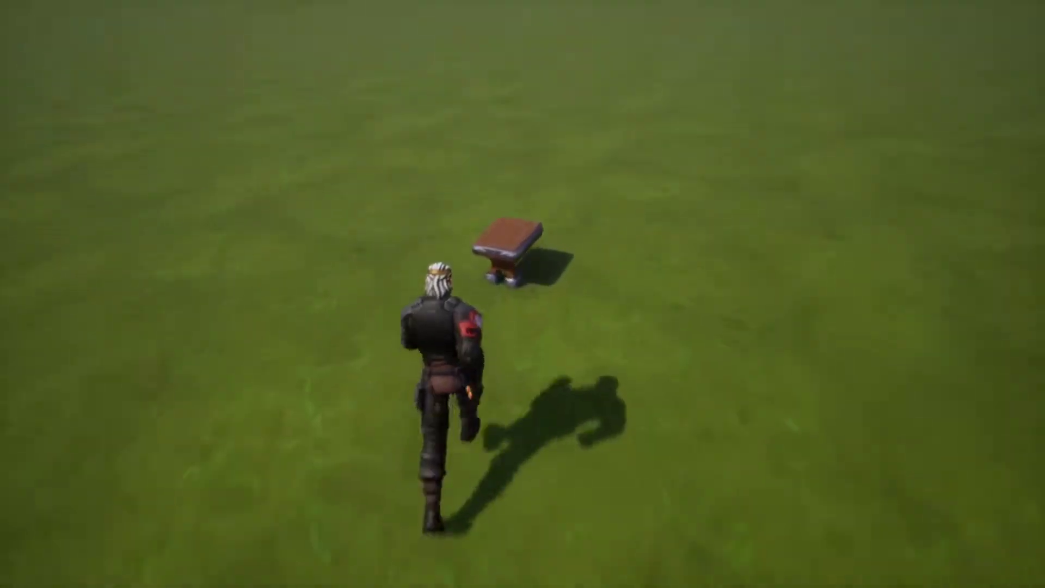
{"action": "key", "text": "e"}
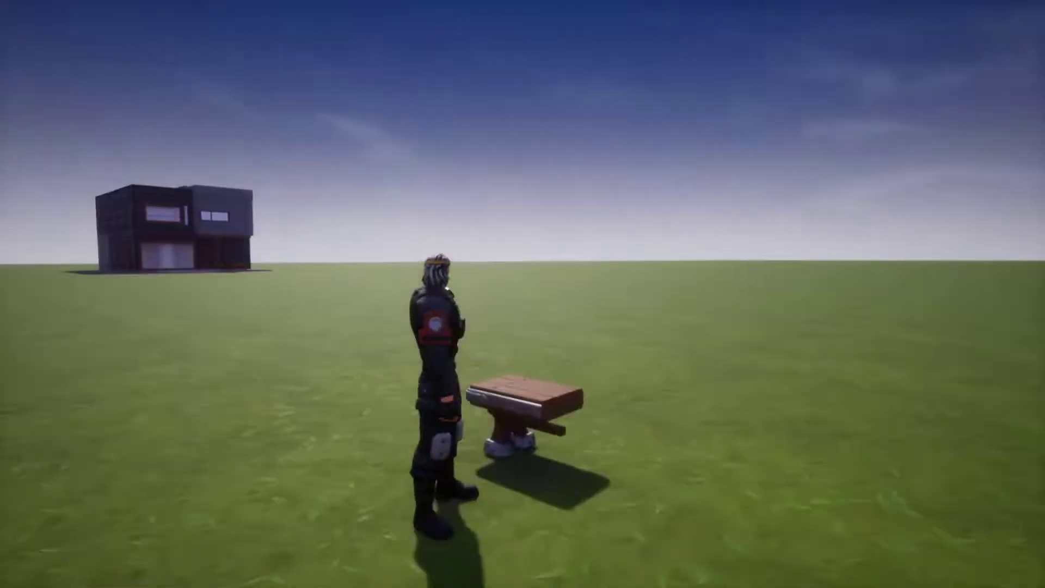
{"action": "scroll", "coordinate": [250, 315], "scroll_direction": "down", "scroll_amount": 10}
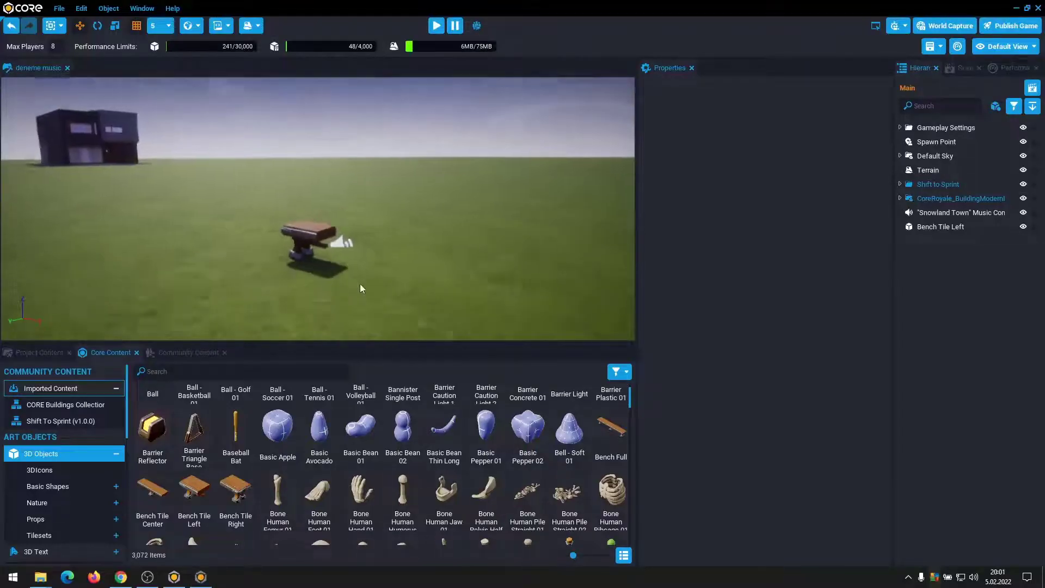
Enlarge the scene viewport by reducing the height of the content library area.
{"action": "key", "text": "a"}
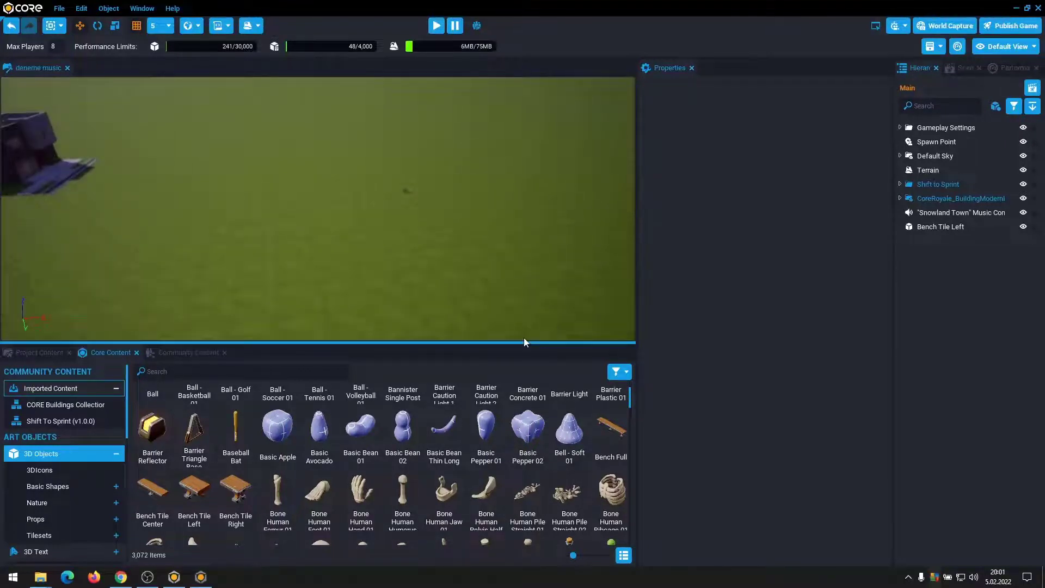
{"action": "left_click_drag", "start_coordinate": [523, 341], "coordinate": [509, 433]}
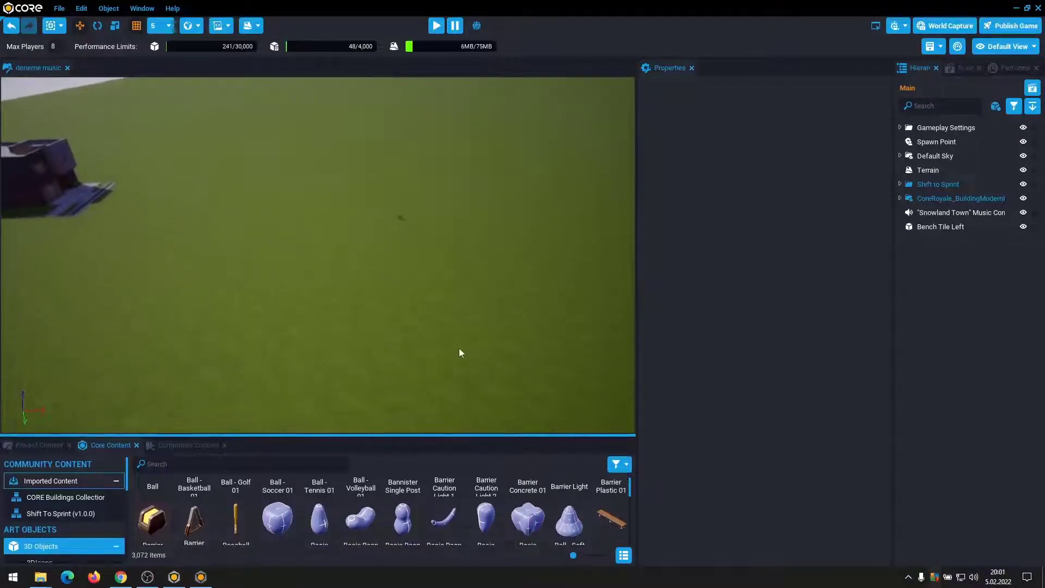
Set the "Snowland Town" music's Radius to 250000.
{"action": "left_click", "coordinate": [964, 213]}
{"action": "left_click", "coordinate": [762, 384]}
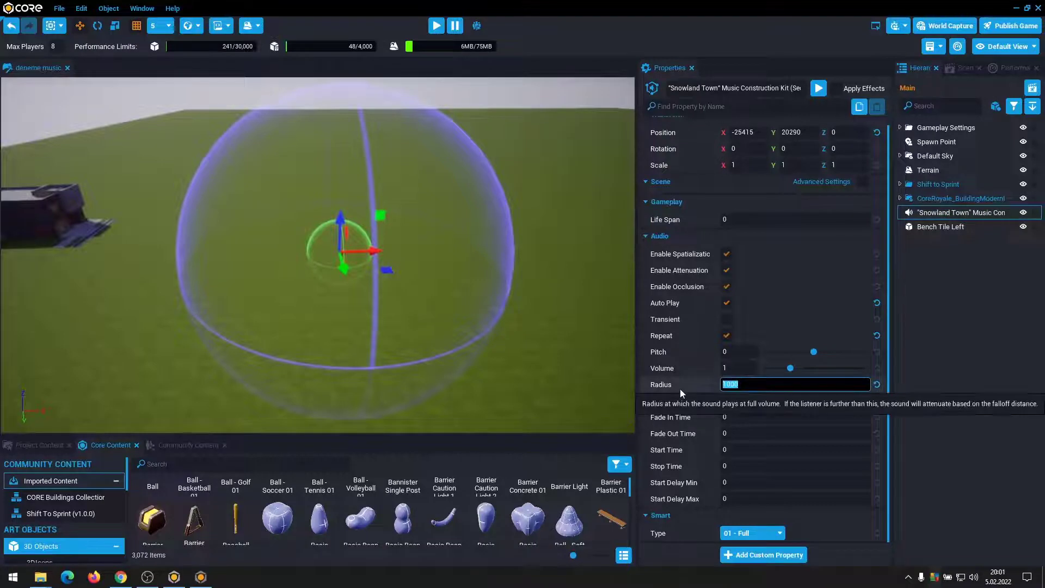
{"action": "type", "text": "25000"}
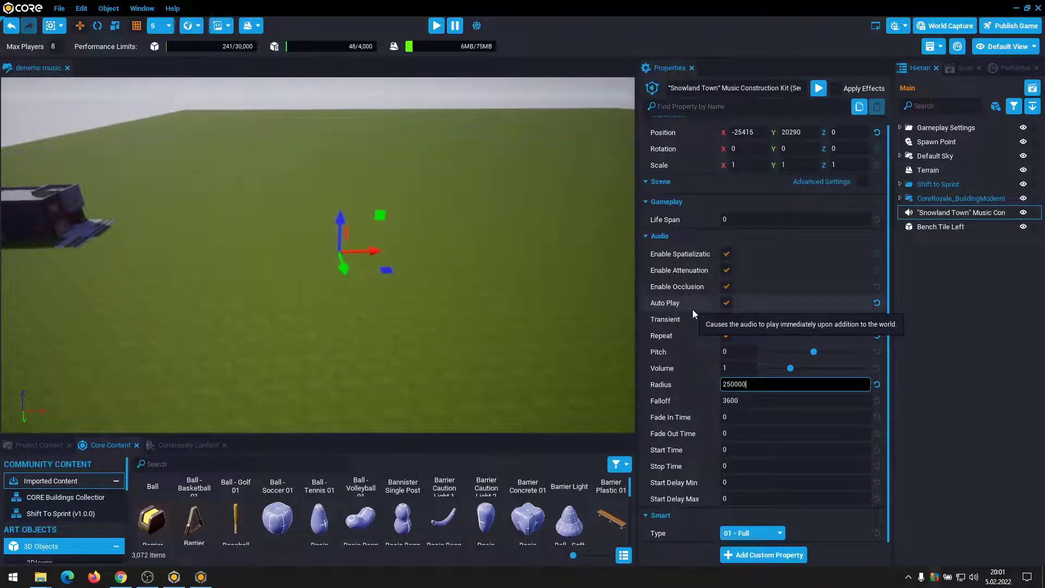
{"action": "type", "text": "0"}
{"action": "key", "text": "Return"}
Preview the game to check whether the music is audible from the spawn point, and end the preview.
{"action": "right_click_drag", "start_coordinate": [479, 235], "coordinate": [495, 218]}
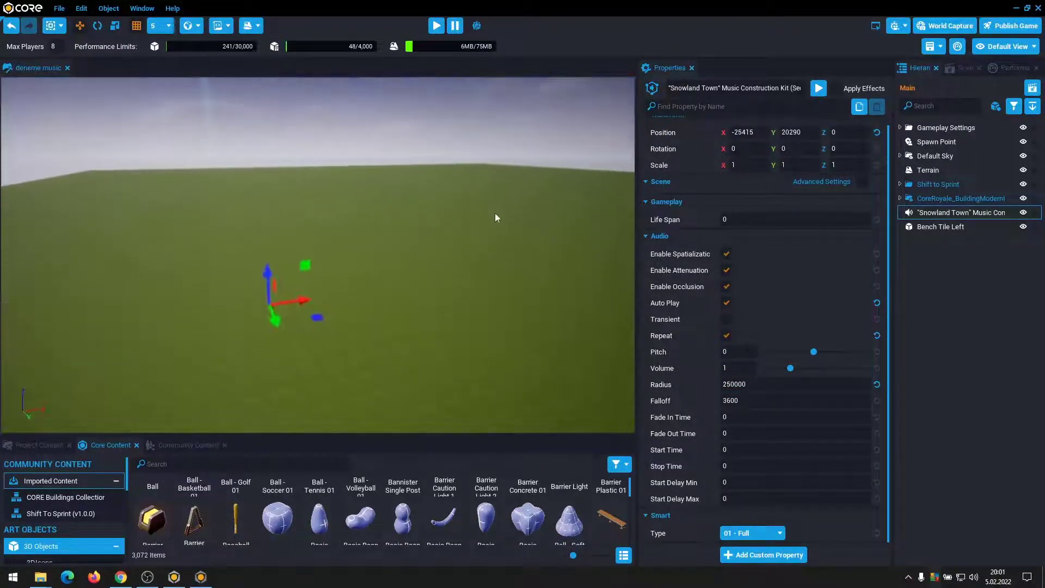
{"action": "left_click", "coordinate": [436, 25]}
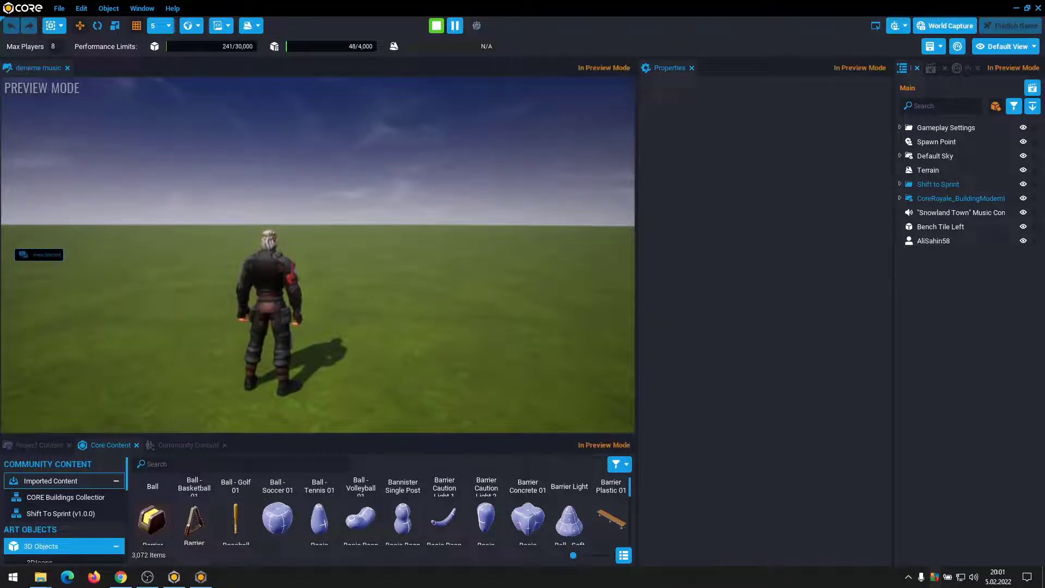
{"action": "key", "text": "equal"}
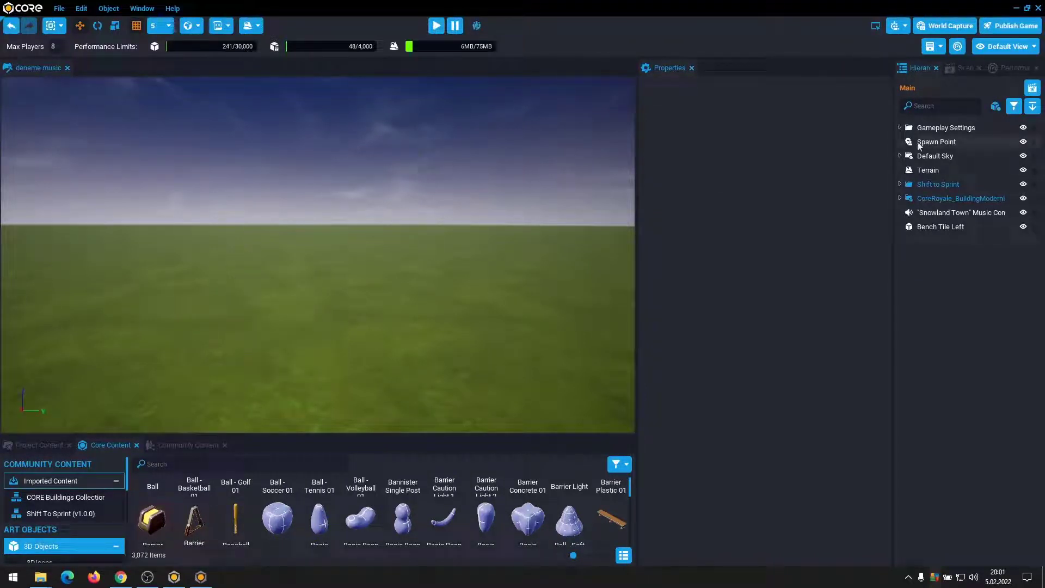
Set the "Snowland Town" music's Radius to 1000.
{"action": "left_click", "coordinate": [955, 212]}
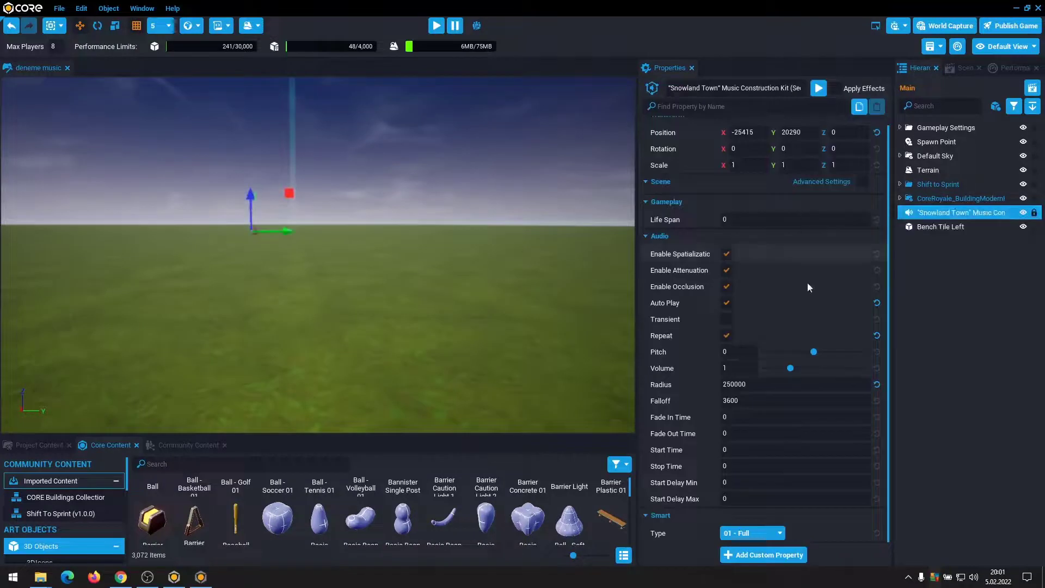
{"action": "left_click", "coordinate": [762, 384]}
{"action": "type", "text": "100"}
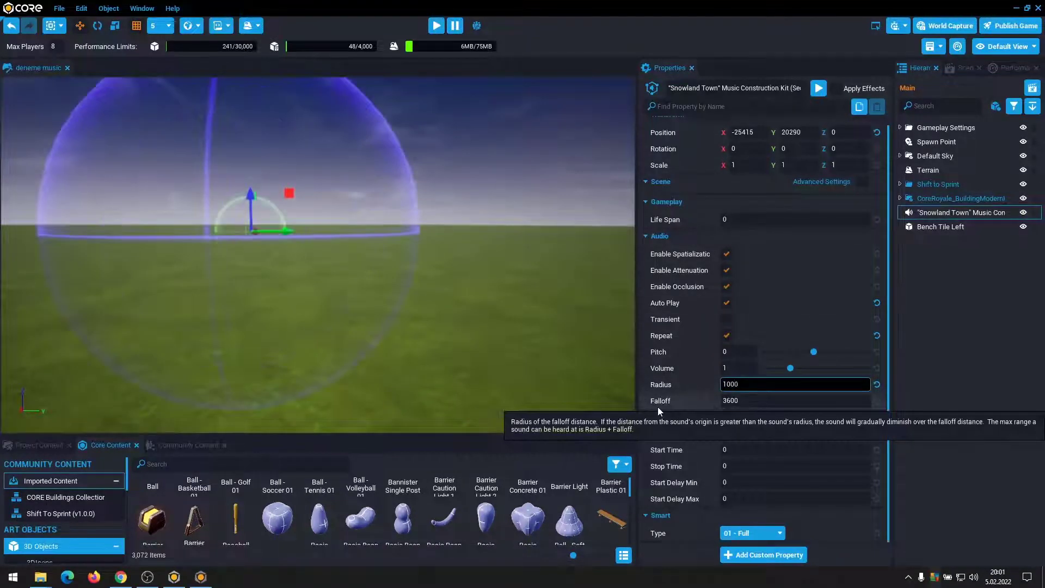
{"action": "type", "text": "0"}
{"action": "key", "text": "Return"}
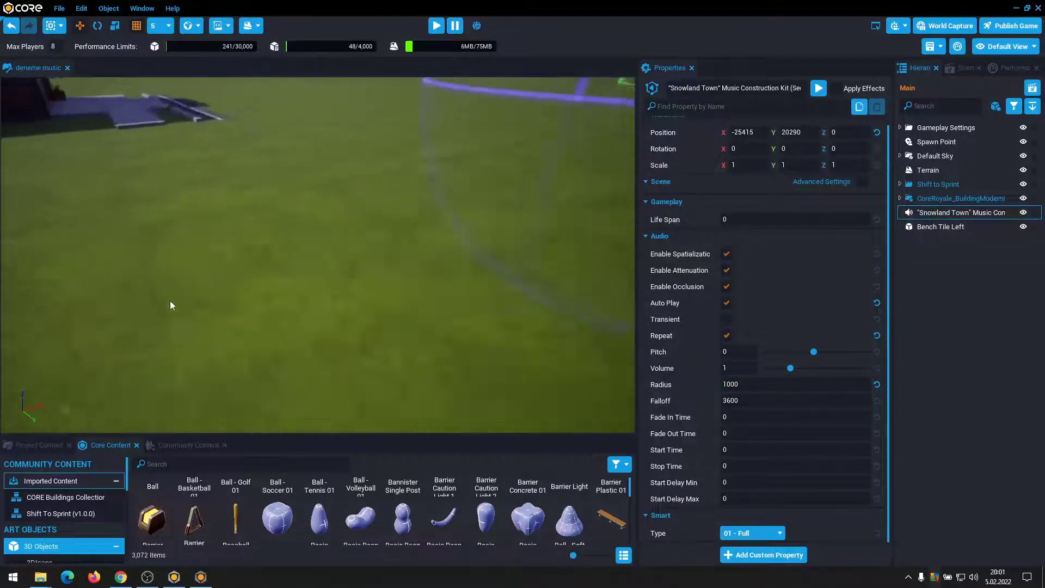
Move the "Snowland Town" music object onto the building, to about X -36105, Y 17415.
{"action": "key", "text": "f"}
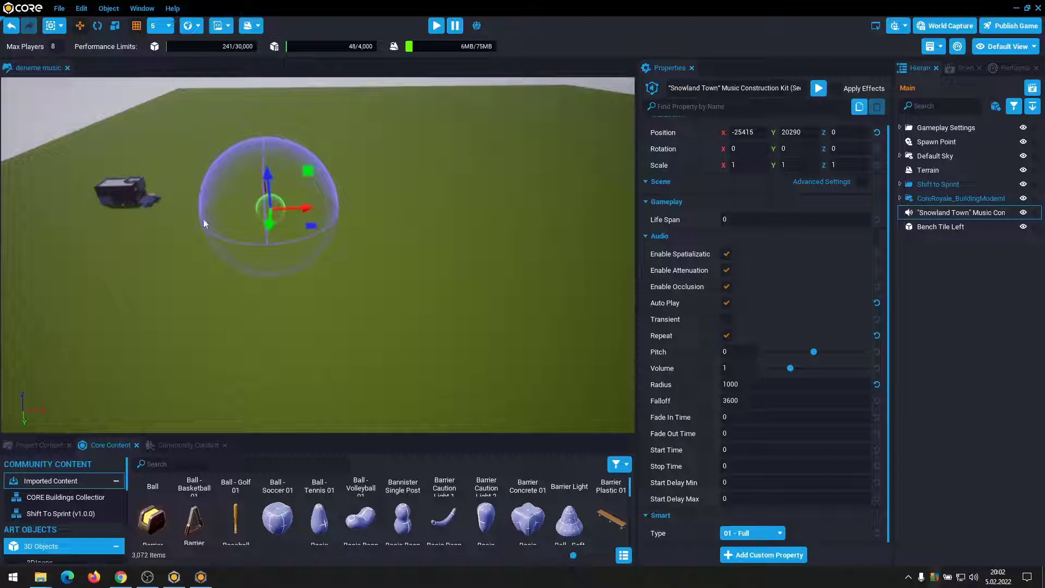
{"action": "right_click_drag", "start_coordinate": [204, 224], "coordinate": [312, 232]}
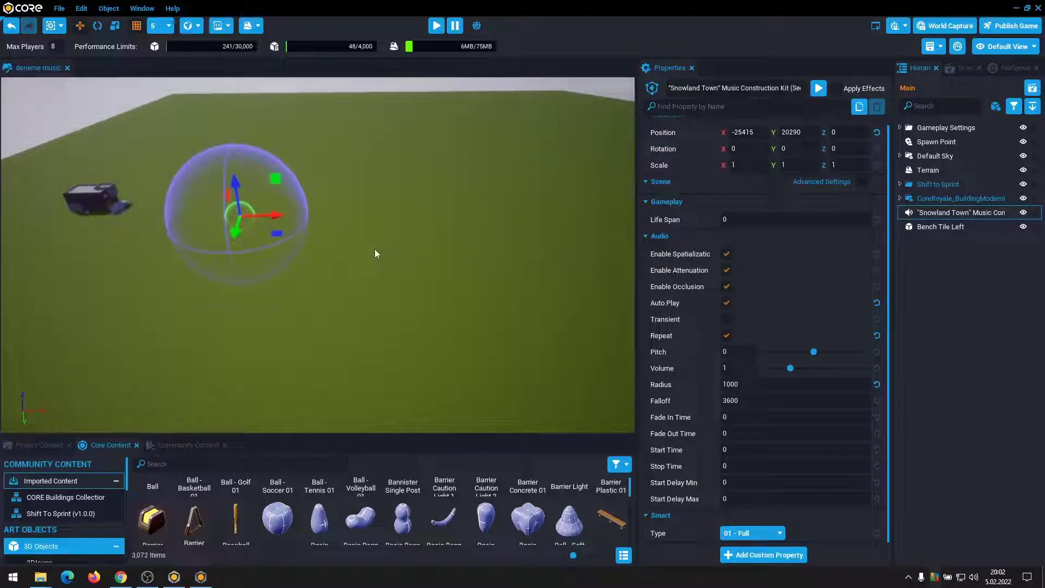
{"action": "right_click_drag", "start_coordinate": [445, 237], "coordinate": [368, 202]}
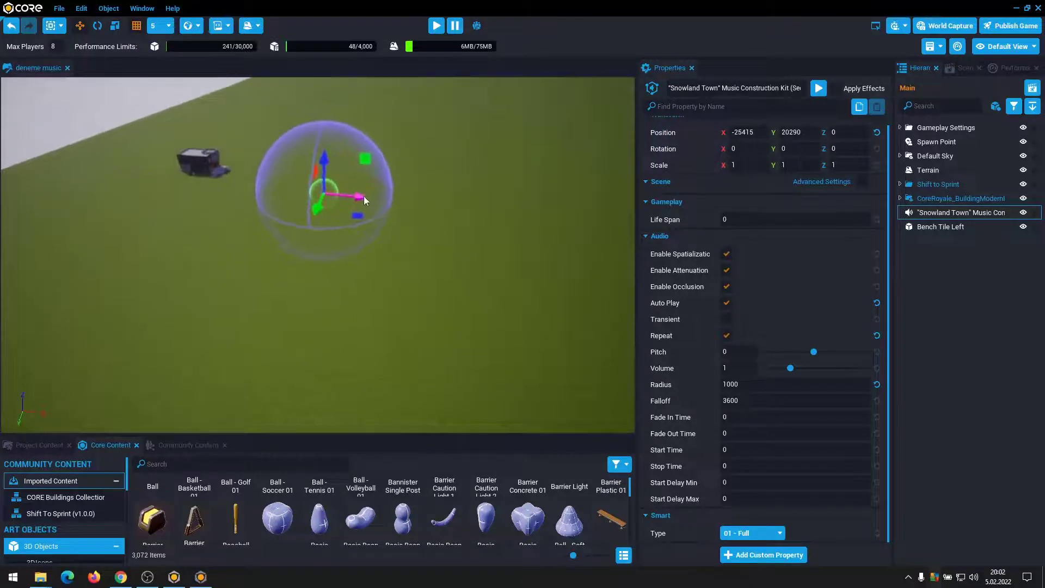
{"action": "left_click_drag", "start_coordinate": [364, 197], "coordinate": [184, 183]}
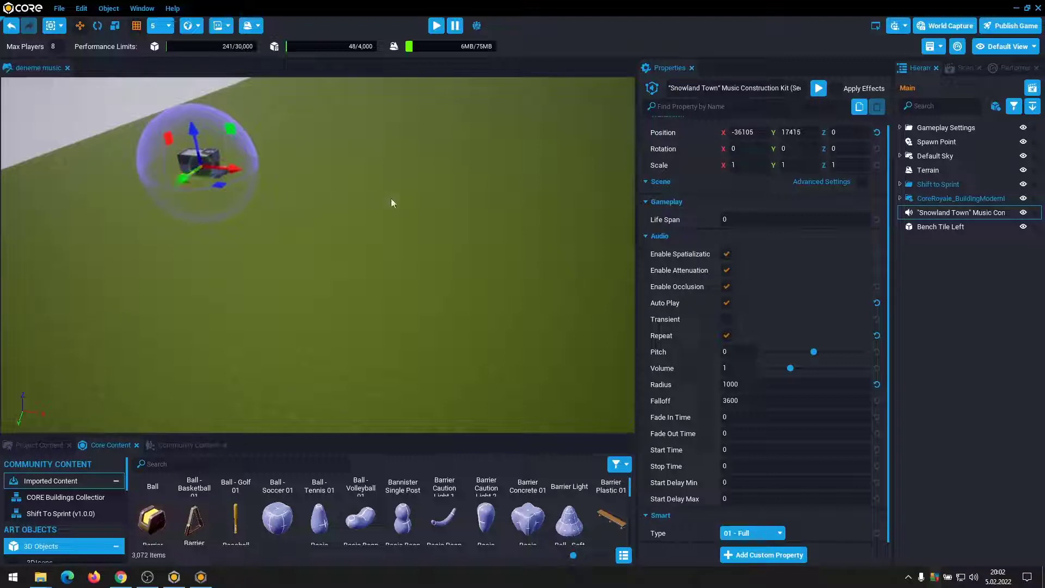
Move the Bench Tile Left along the X axis away from the building, to about X -9270.
{"action": "left_click", "coordinate": [942, 225]}
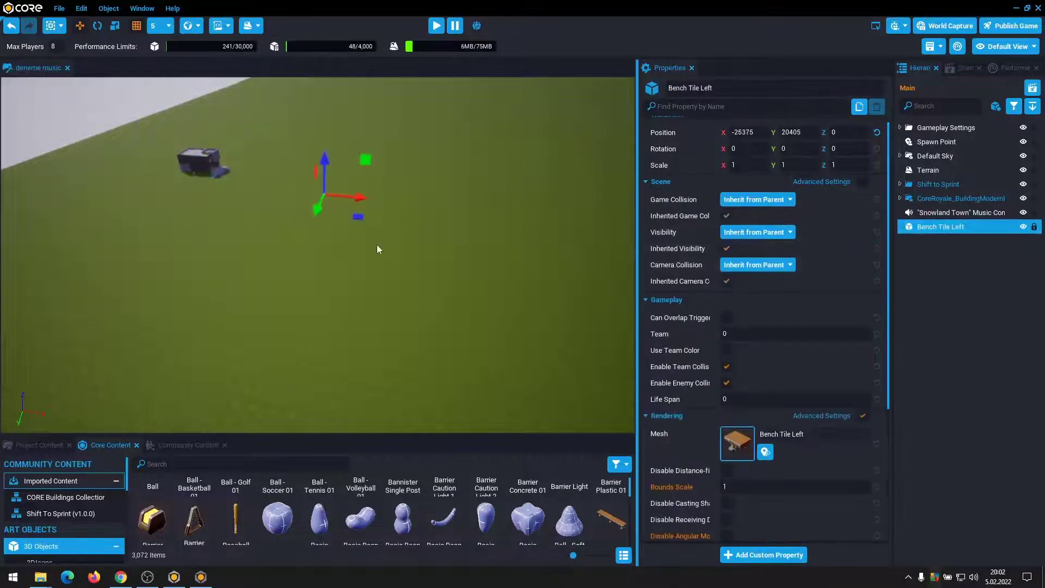
{"action": "left_click_drag", "start_coordinate": [363, 200], "coordinate": [583, 205]}
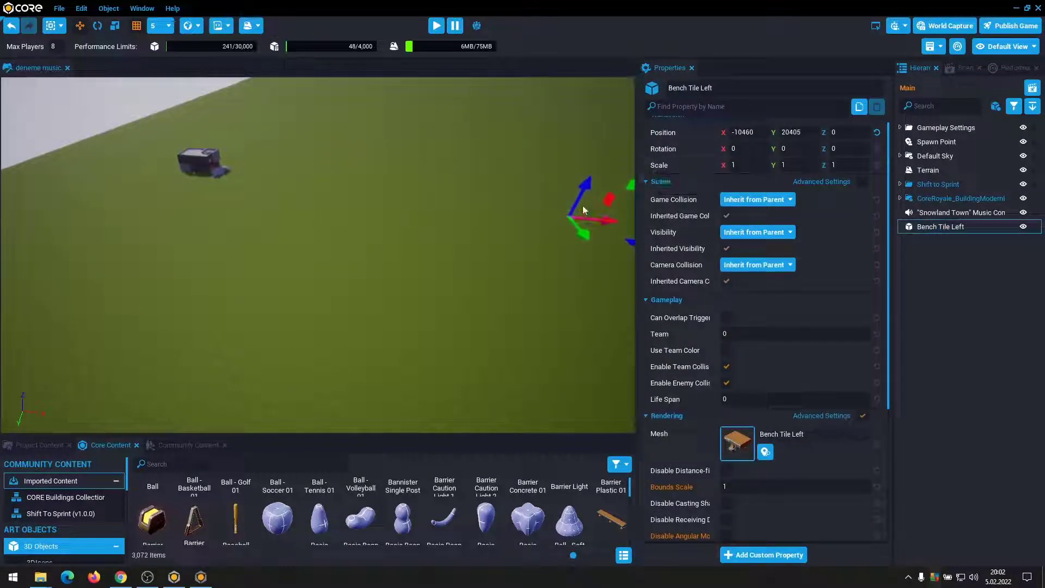
{"action": "right_click_drag", "start_coordinate": [583, 205], "coordinate": [593, 224]}
{"action": "left_click_drag", "start_coordinate": [511, 212], "coordinate": [523, 208]}
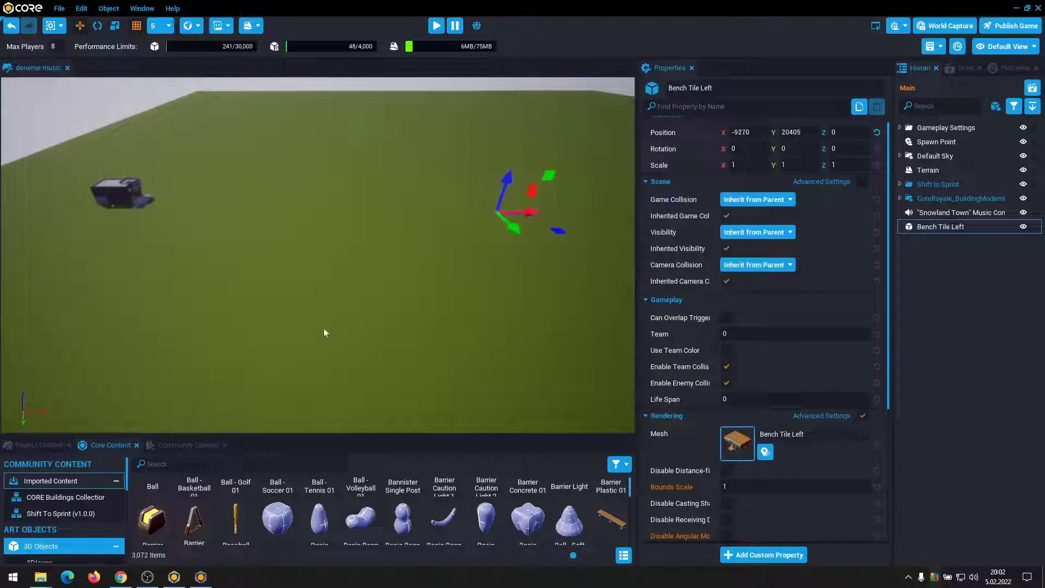
Search the Core content for "cyber" and place the "Industrial Cyberpunk" music beside the bench.
{"action": "left_click", "coordinate": [165, 460]}
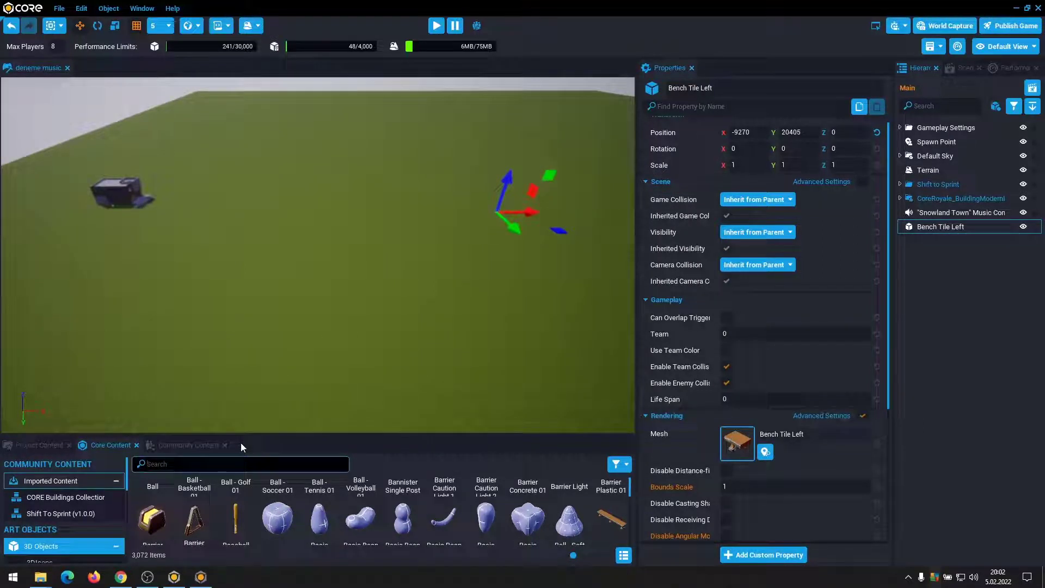
{"action": "type", "text": "cyber"}
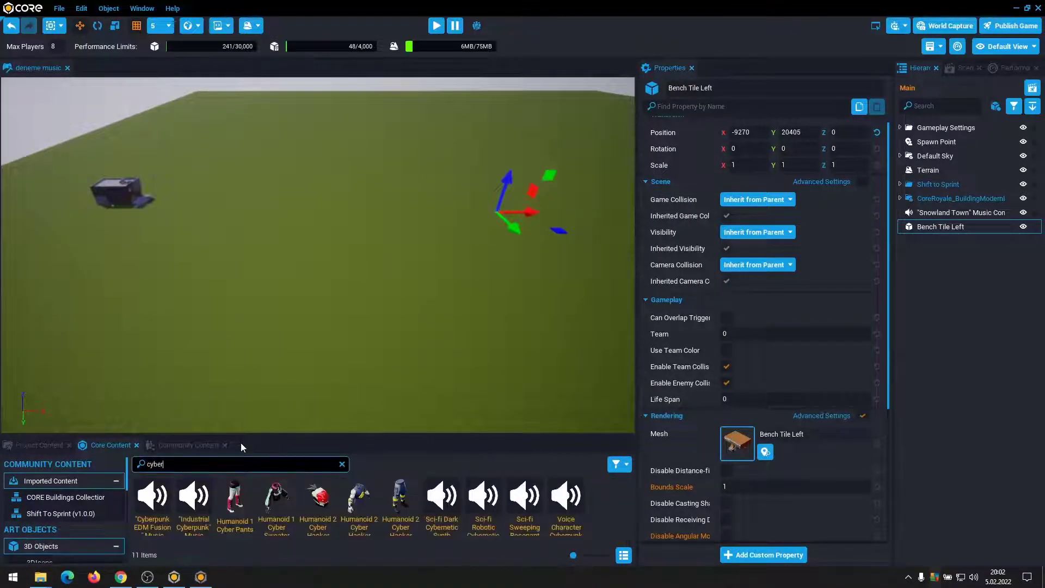
{"action": "left_click_drag", "start_coordinate": [167, 529], "coordinate": [499, 212]}
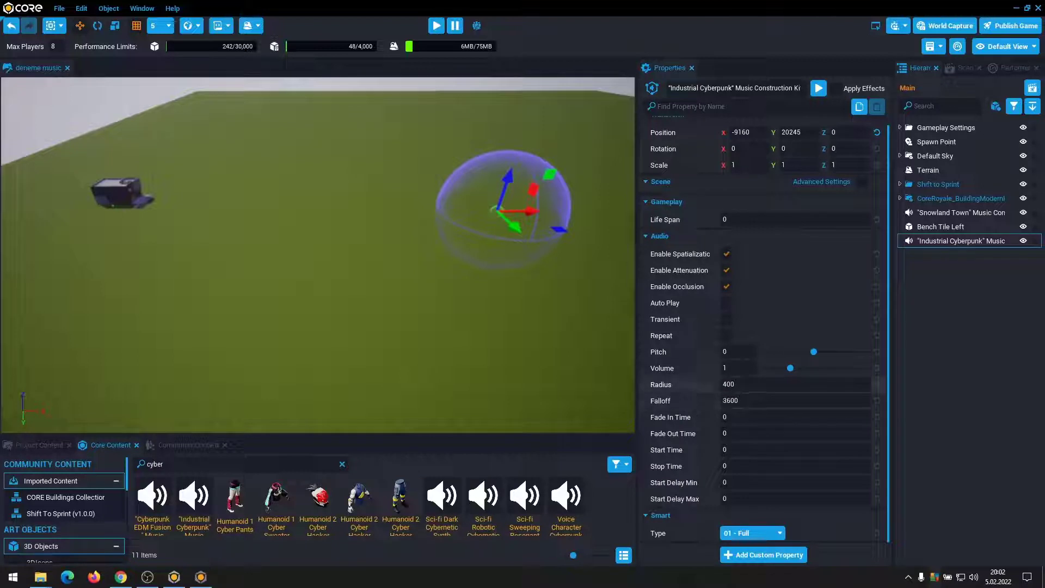
Set the "Industrial Cyberpunk" music's Radius to 1000 and enable Auto Play and Repeat.
{"action": "left_click", "coordinate": [730, 385]}
{"action": "type", "text": "1000"}
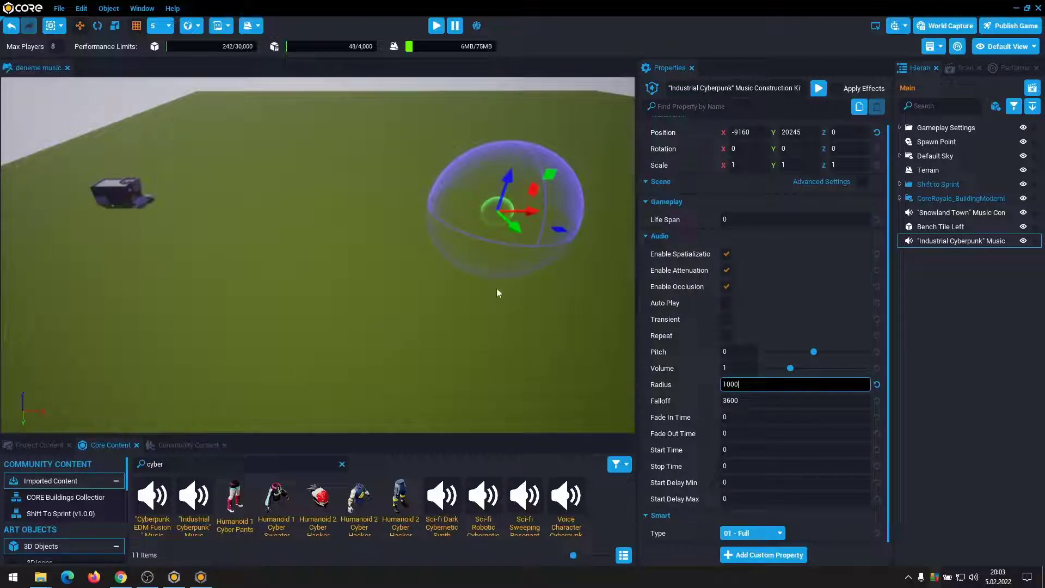
{"action": "left_click", "coordinate": [726, 304]}
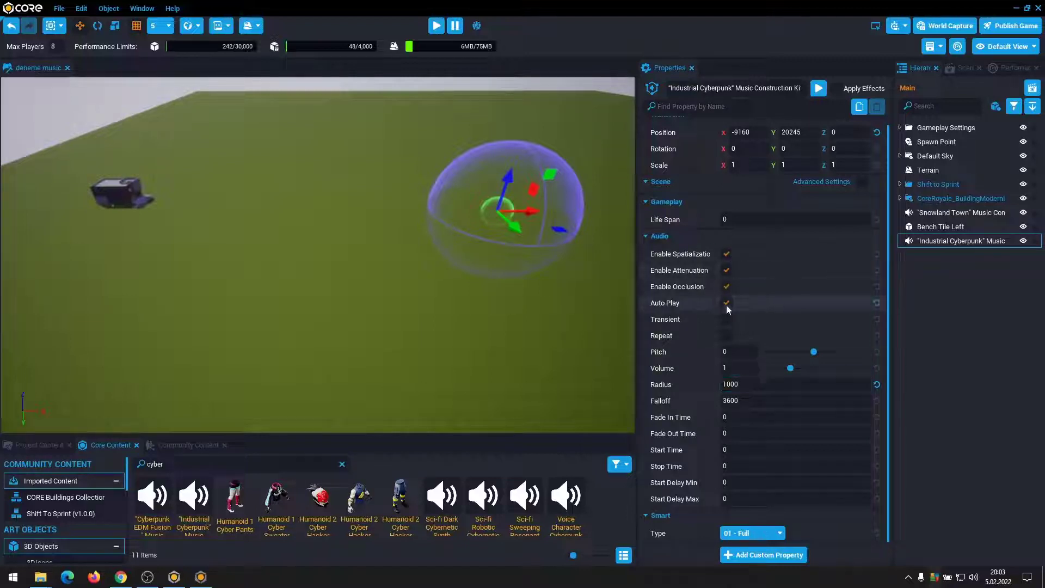
{"action": "left_click", "coordinate": [728, 336]}
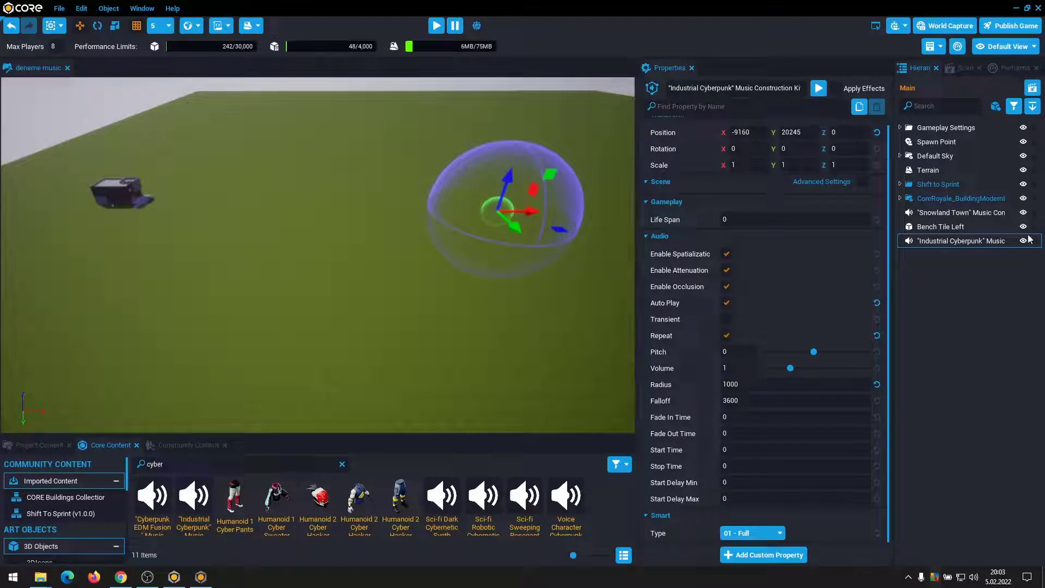
Search the Core content for "chest" and place a Basic Chest on top of the bench.
{"action": "left_click", "coordinate": [958, 227]}
{"action": "key", "text": "f"}
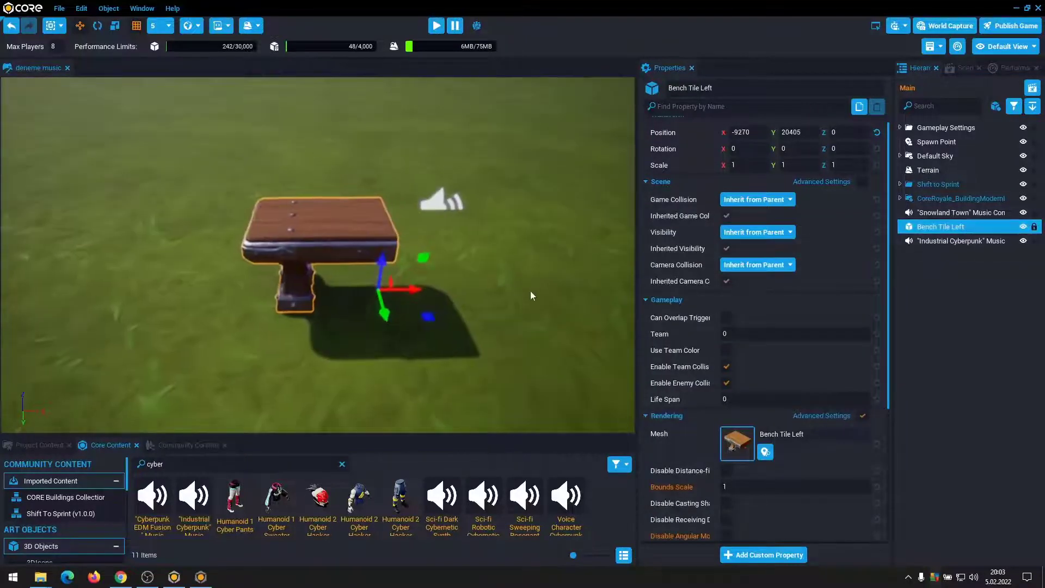
{"action": "left_click", "coordinate": [157, 464]}
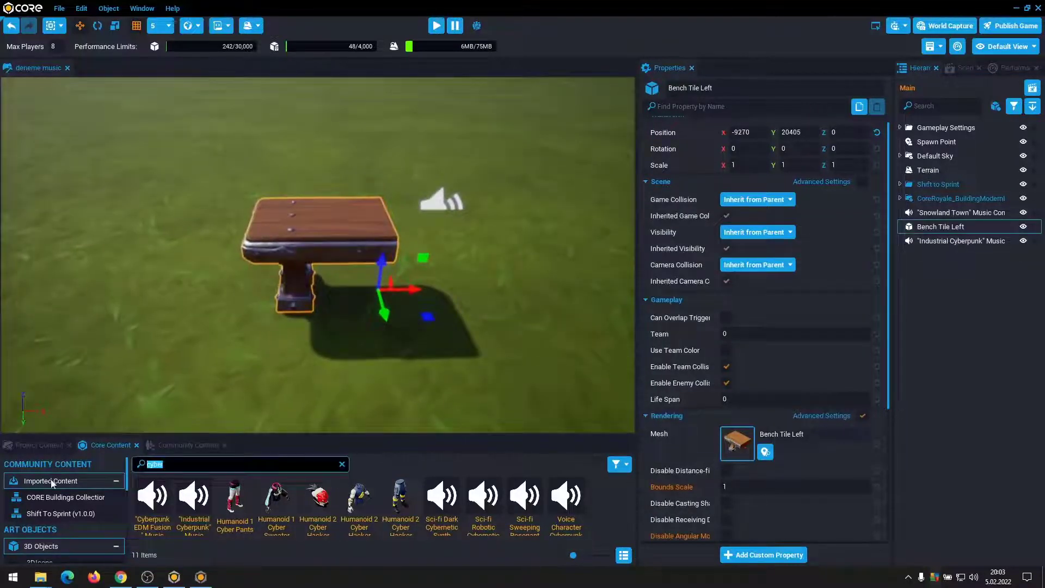
{"action": "type", "text": "chest"}
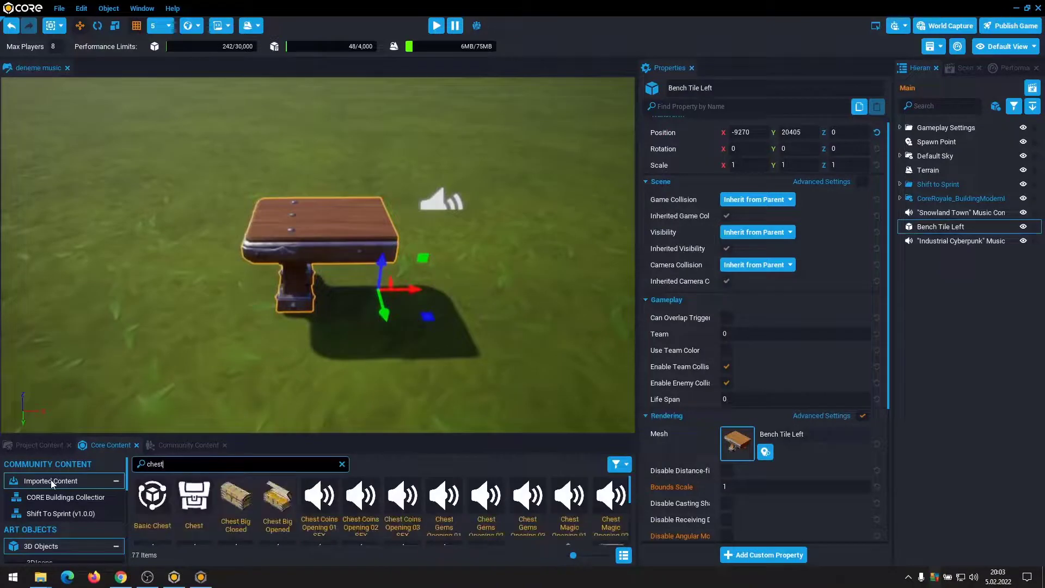
{"action": "left_click_drag", "start_coordinate": [153, 495], "coordinate": [315, 230]}
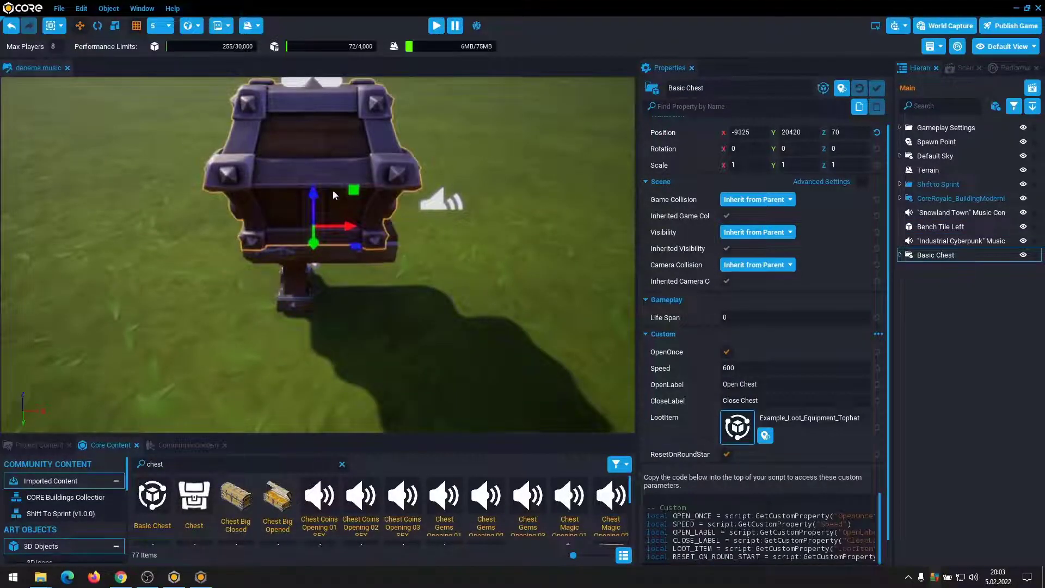
Select the "Industrial Cyberpunk" music and examine its audio radius around the chest.
{"action": "scroll", "coordinate": [333, 238], "scroll_direction": "down", "scroll_amount": 10}
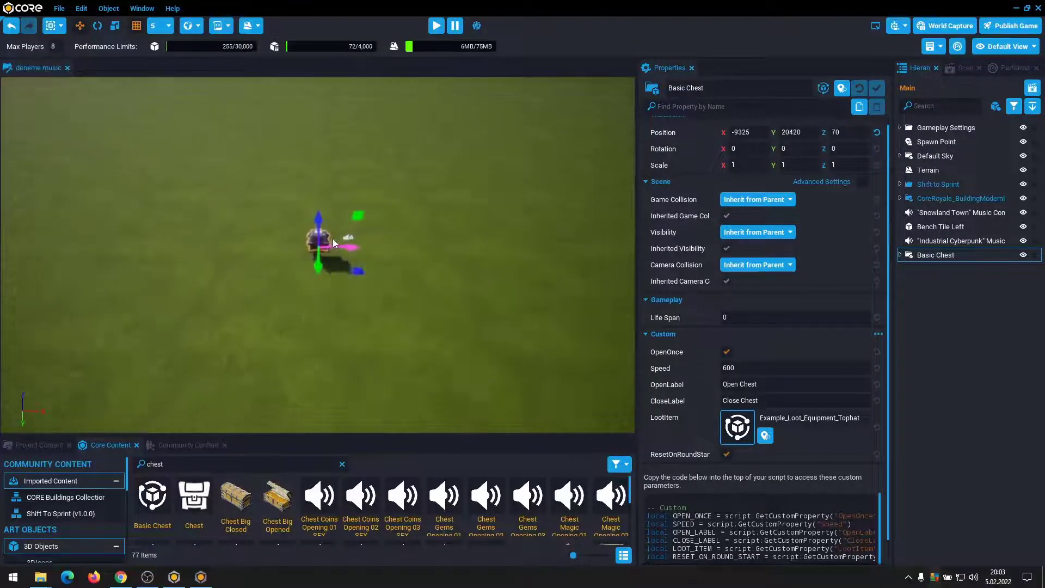
{"action": "right_click_drag", "start_coordinate": [332, 239], "coordinate": [347, 127]}
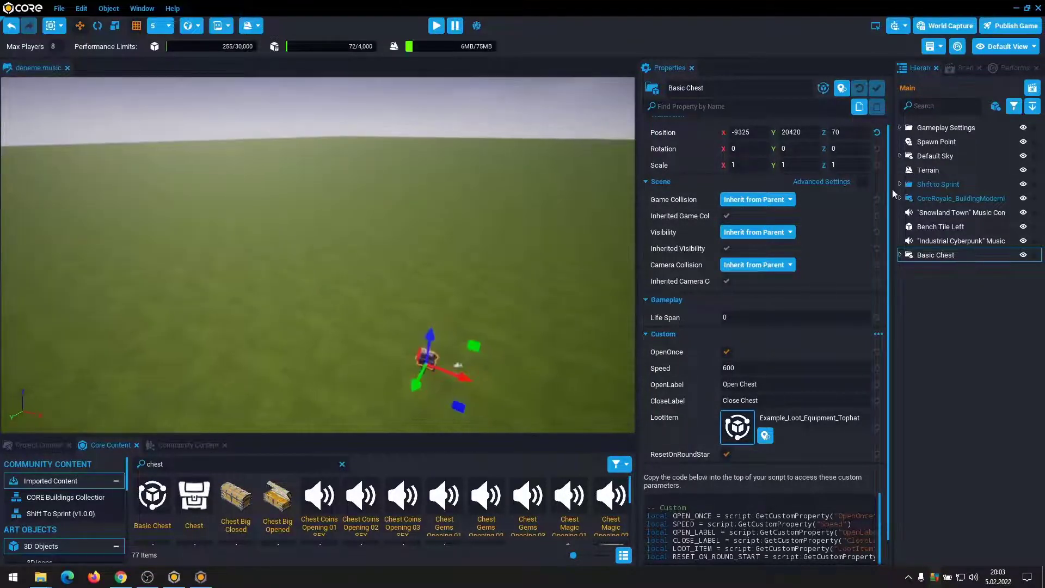
{"action": "left_click", "coordinate": [945, 240]}
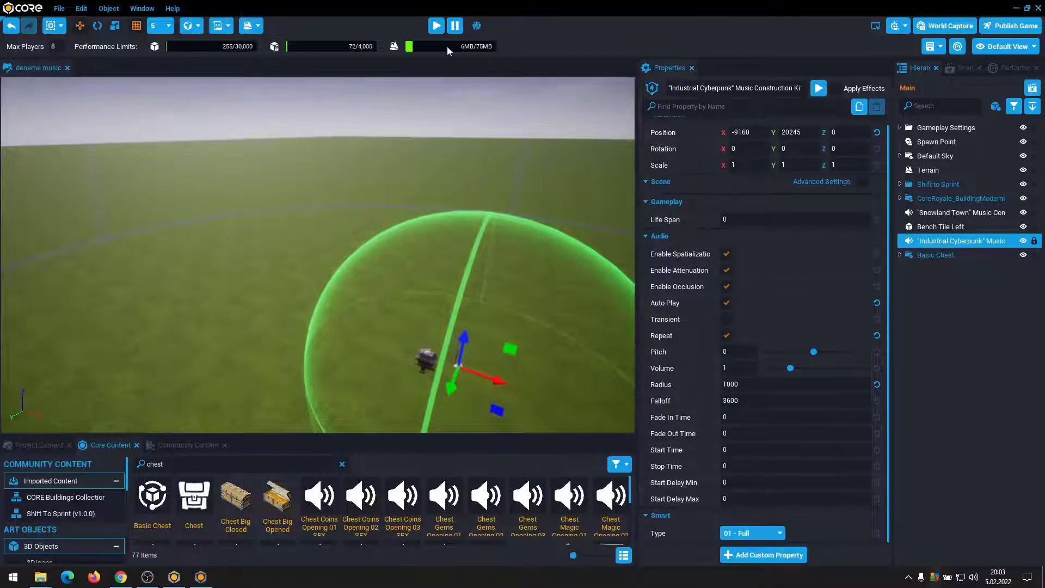
Start the game preview and run the character from the spawn point along the paved path to the building's entrance.
{"action": "left_click", "coordinate": [436, 25]}
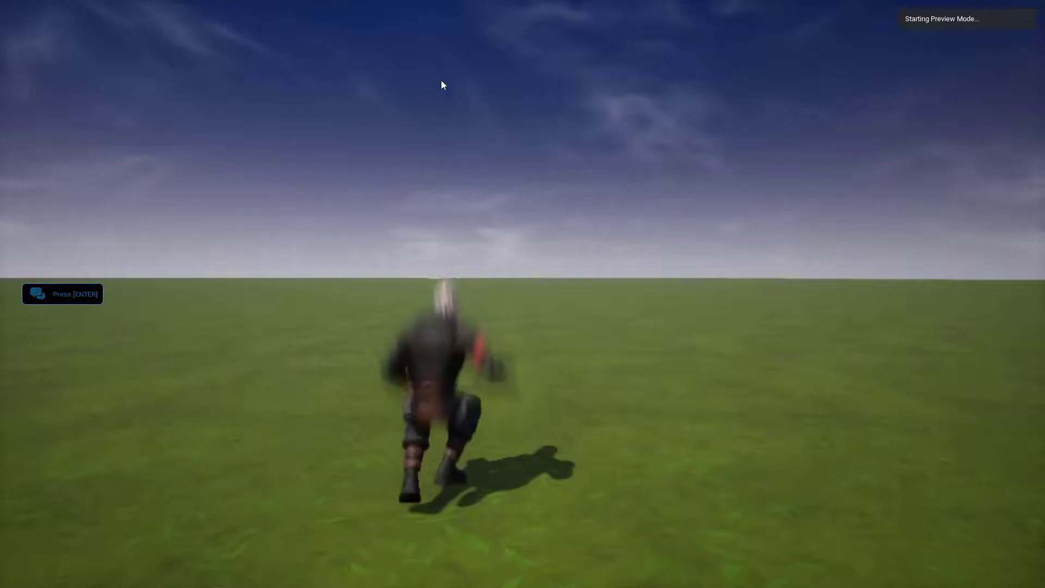
{"action": "left_click", "coordinate": [734, 257]}
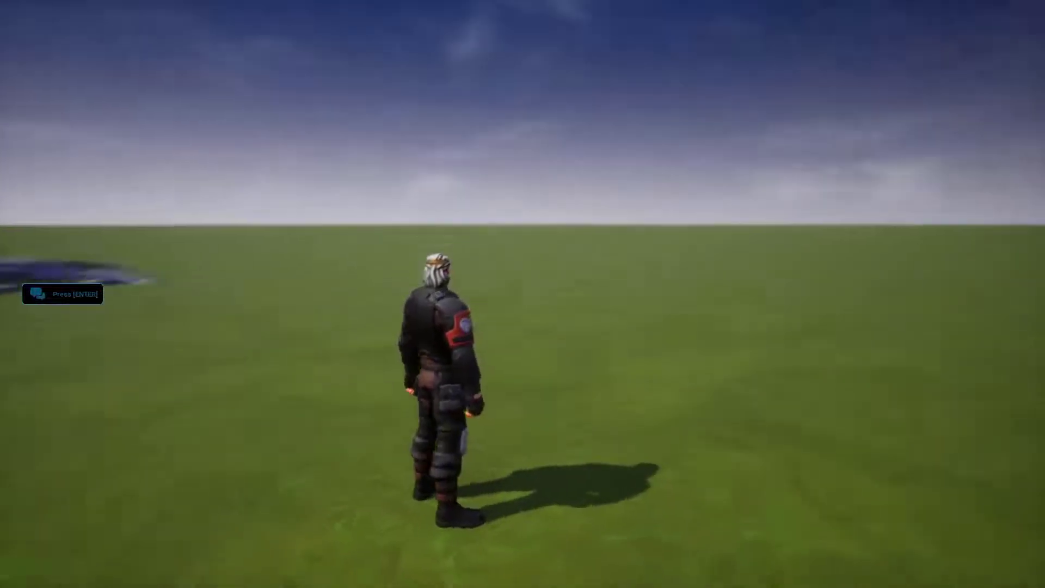
{"action": "key", "text": "w"}
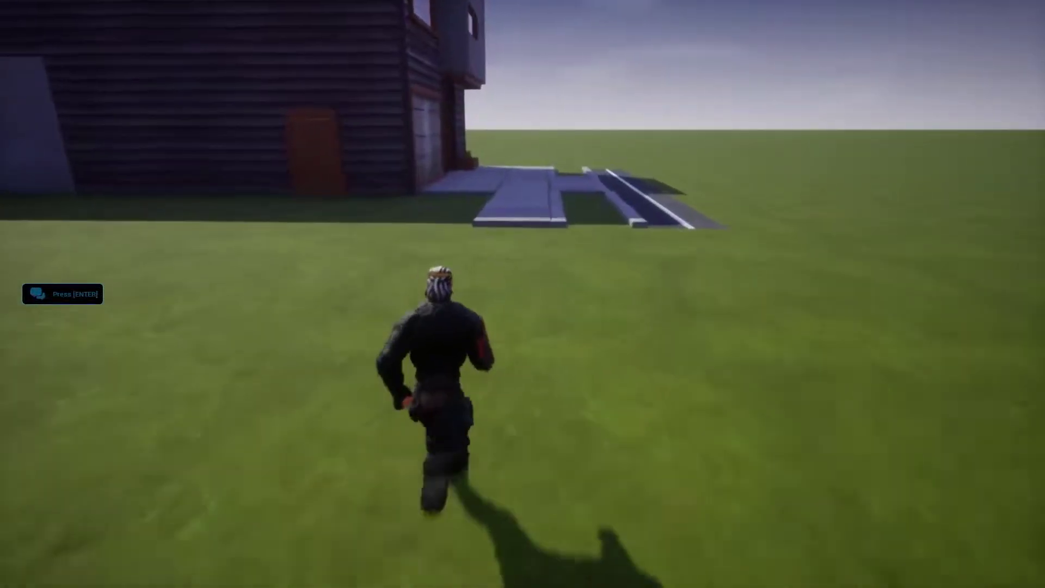
{"action": "key", "text": "w"}
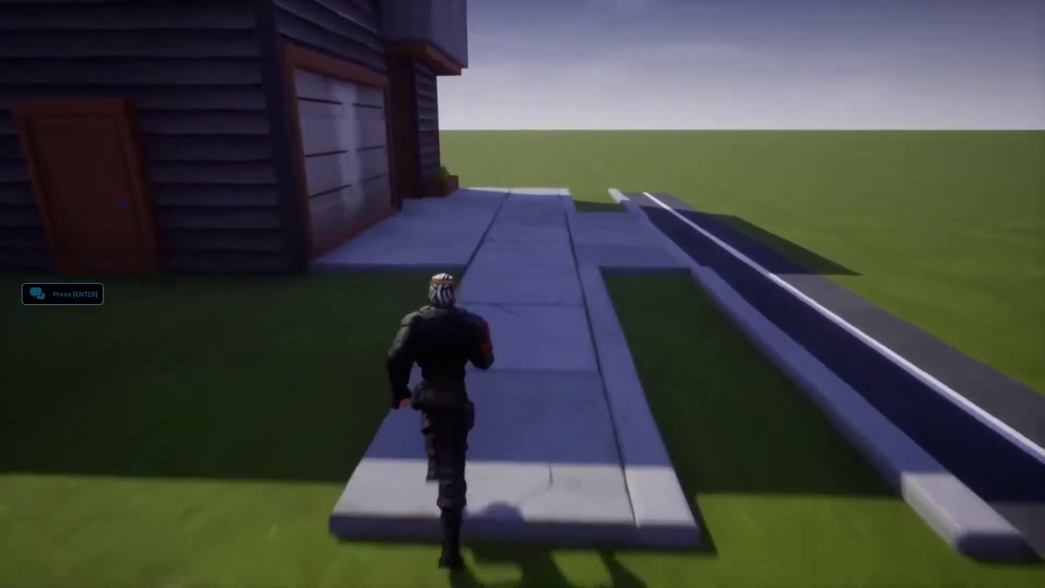
{"action": "key", "text": "w"}
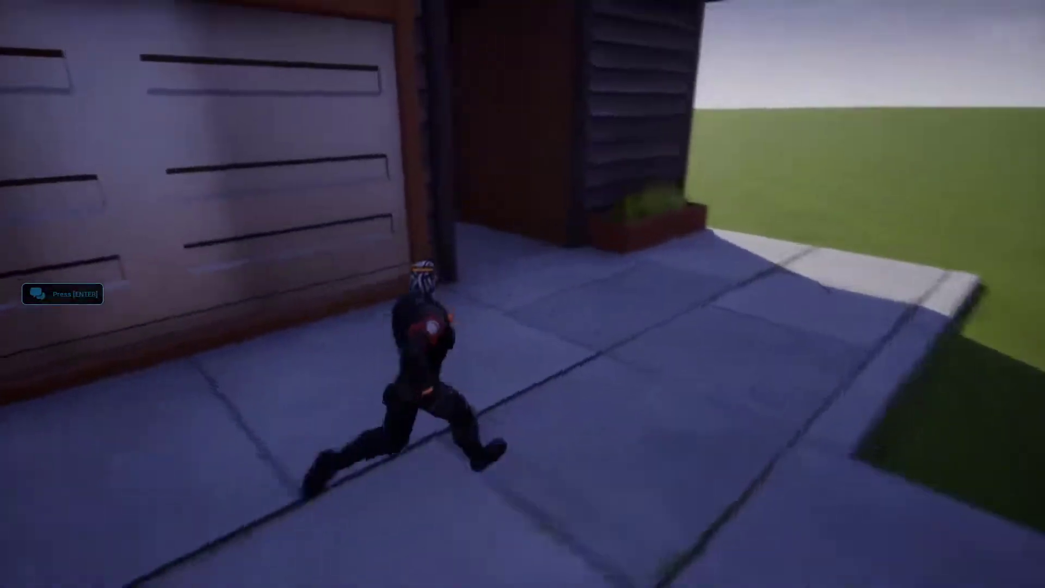
Open the building's front door and walk inside to check the "Snowland Town" music.
{"action": "key", "text": "w"}
{"action": "key", "text": "f"}
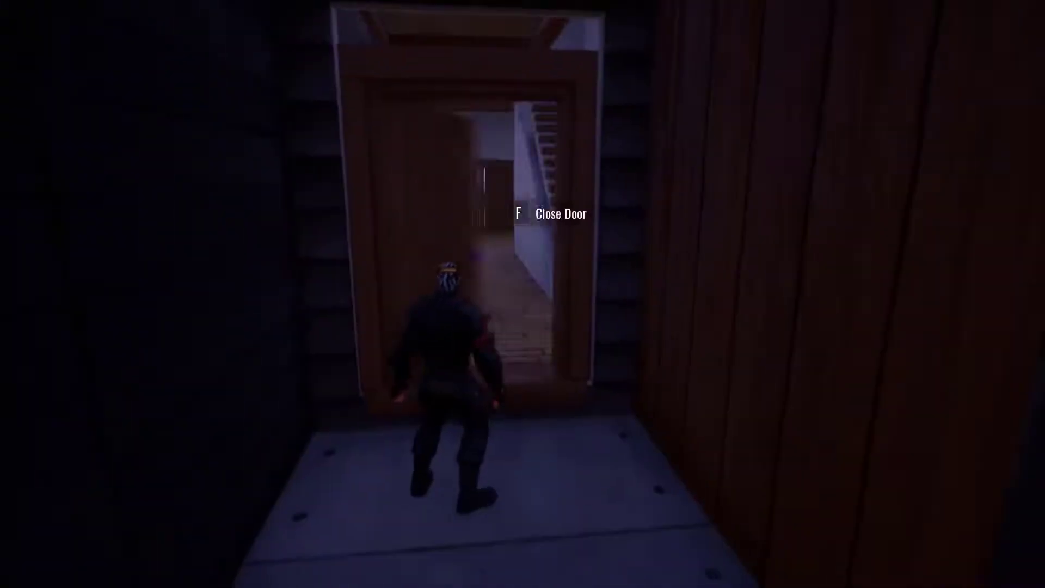
{"action": "key", "text": "w"}
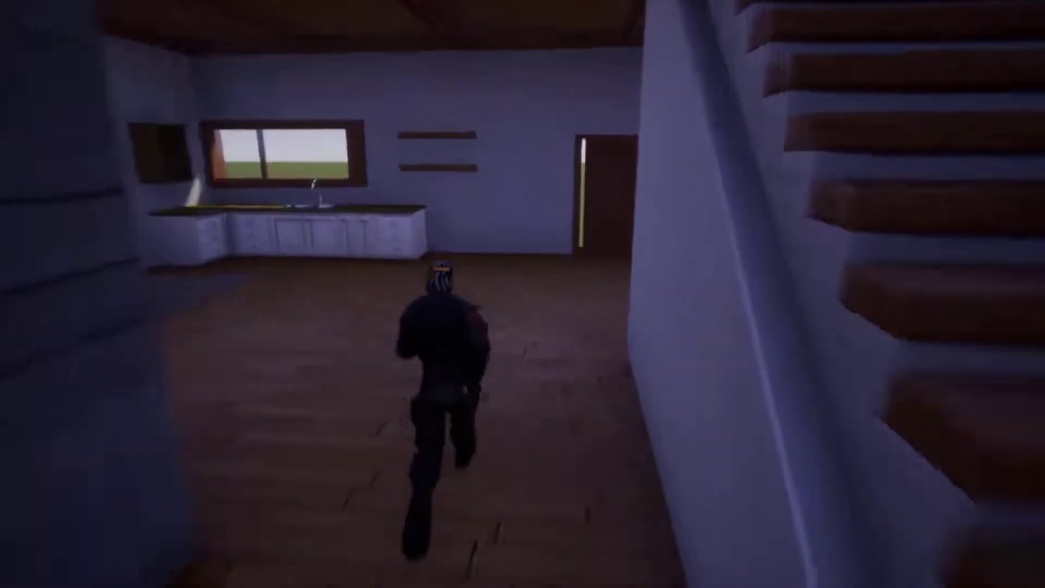
{"action": "key", "text": "w"}
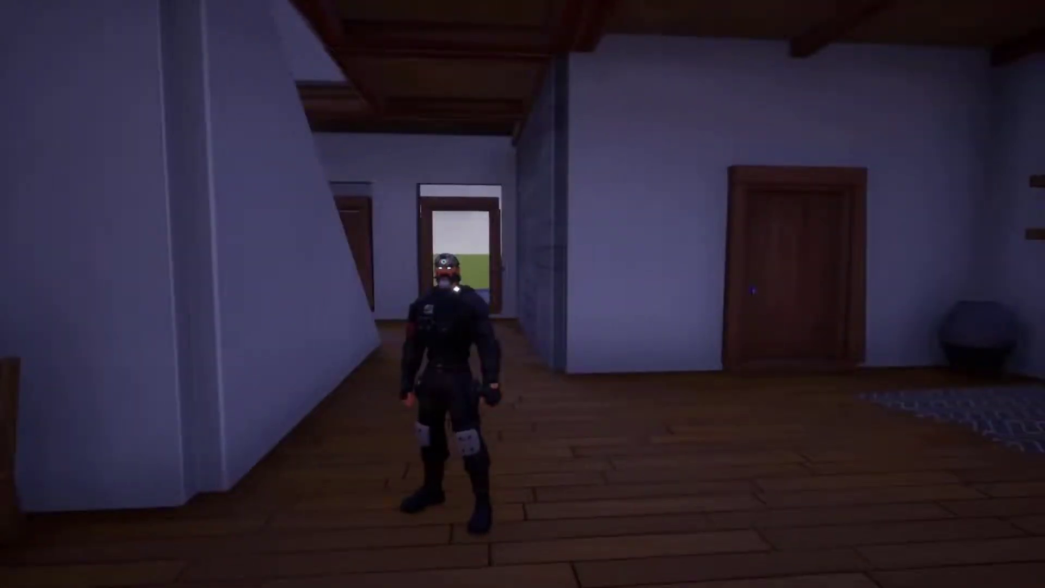
Leave the building and run across the grass towards the chest to check the change to the "Industrial Cyberpunk" music.
{"action": "key", "text": "w"}
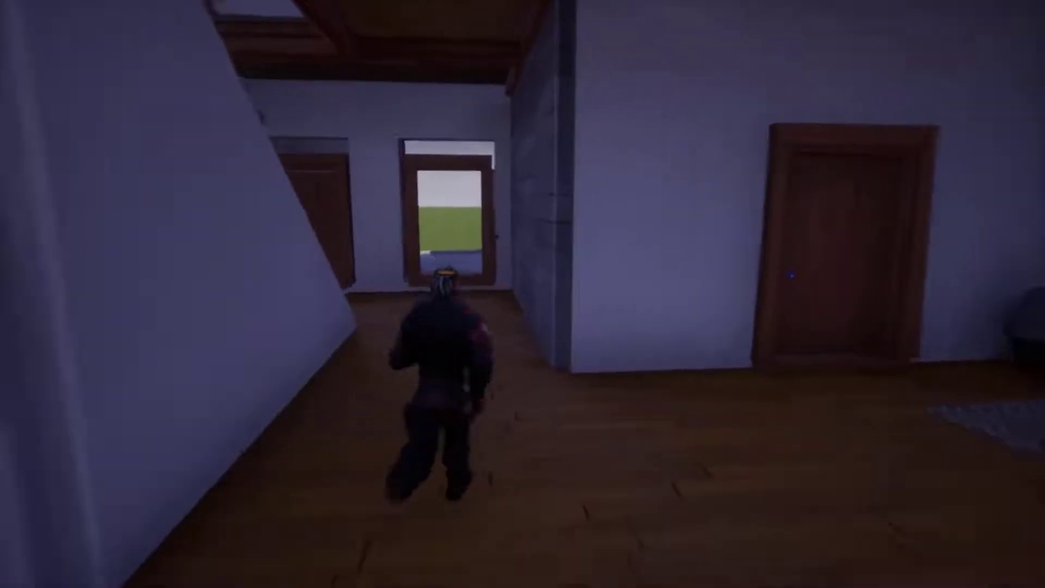
{"action": "key", "text": "w"}
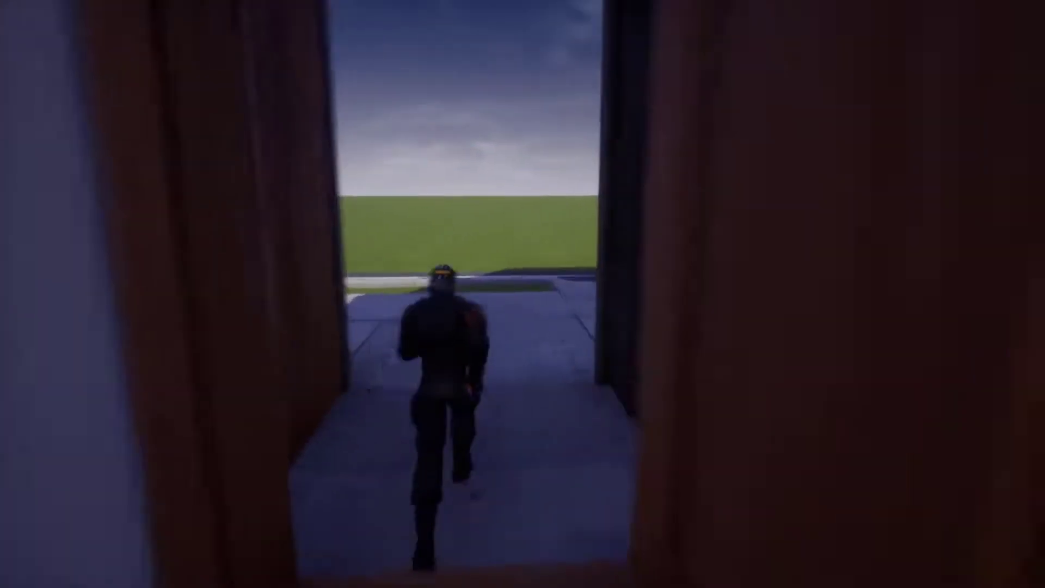
{"action": "key", "text": "w"}
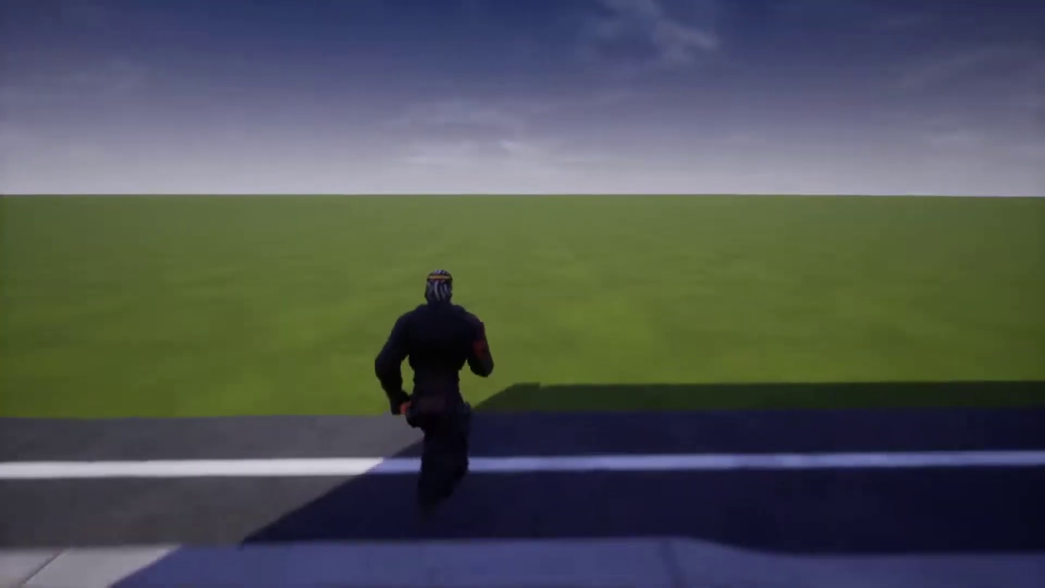
{"action": "key", "text": "w"}
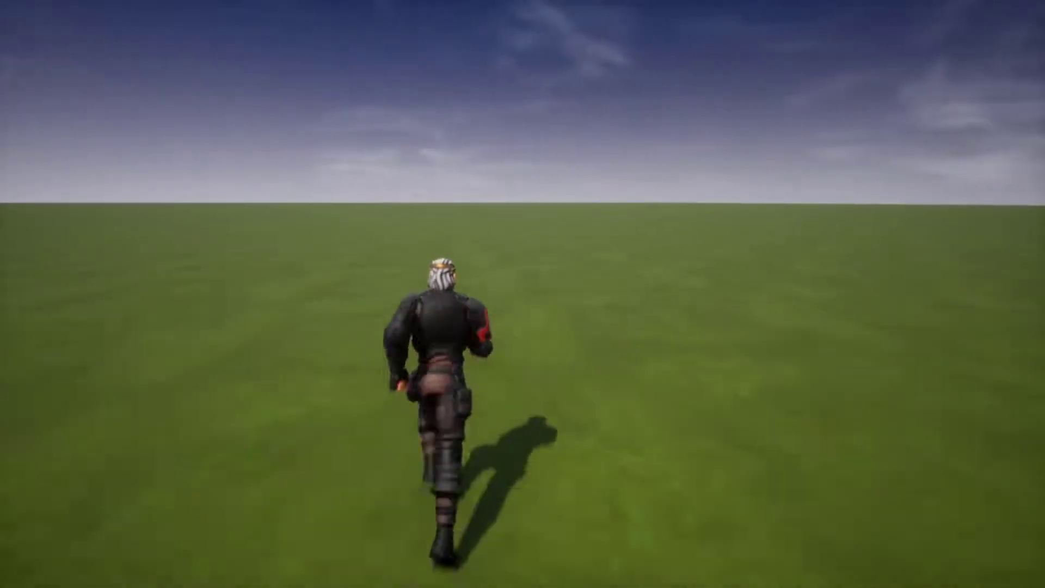
{"action": "key", "text": "w"}
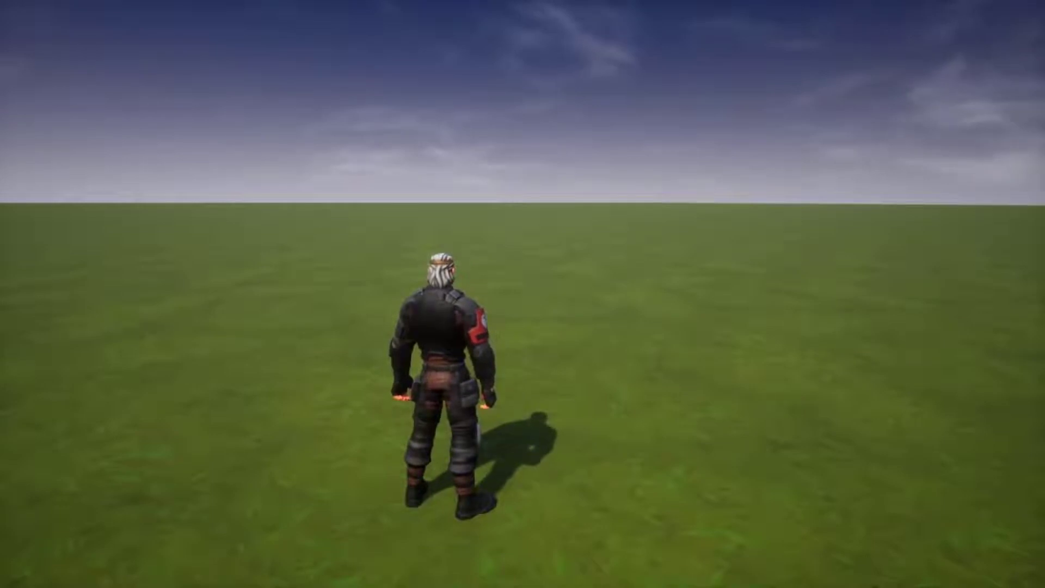
{"action": "key", "text": "w"}
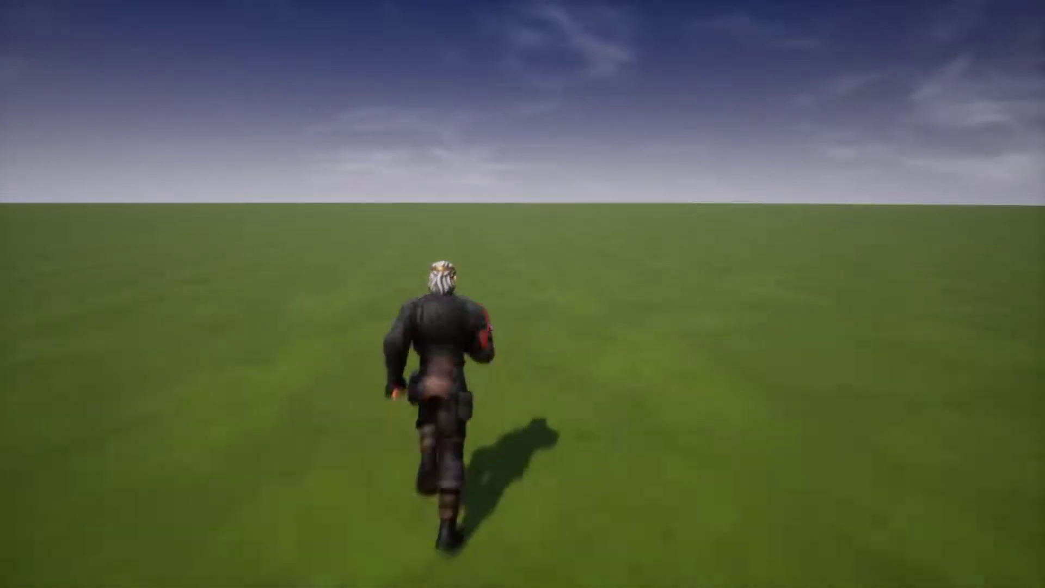
{"action": "key", "text": "w"}
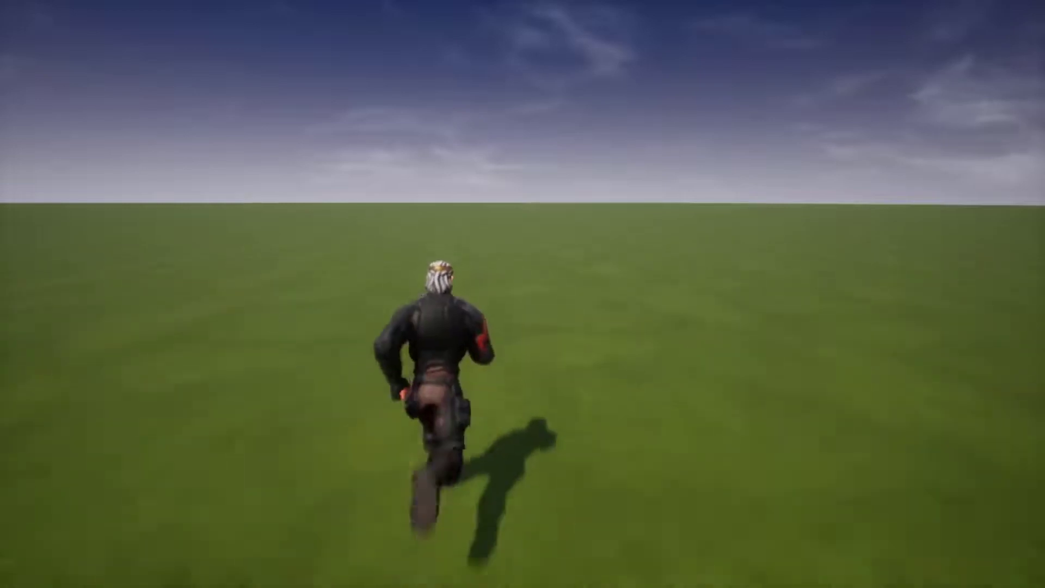
{"action": "key", "text": "w"}
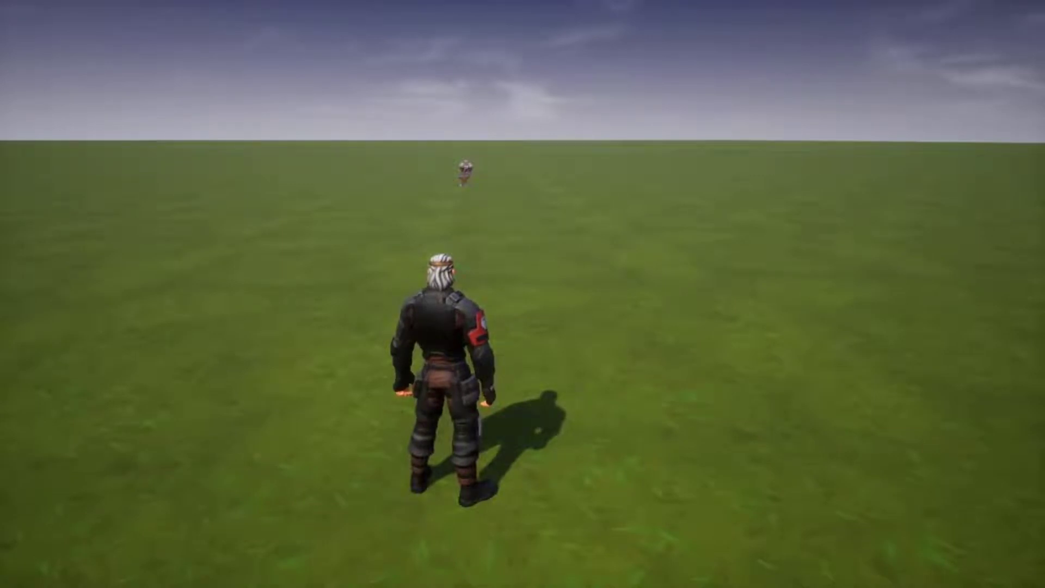
{"action": "key", "text": "w"}
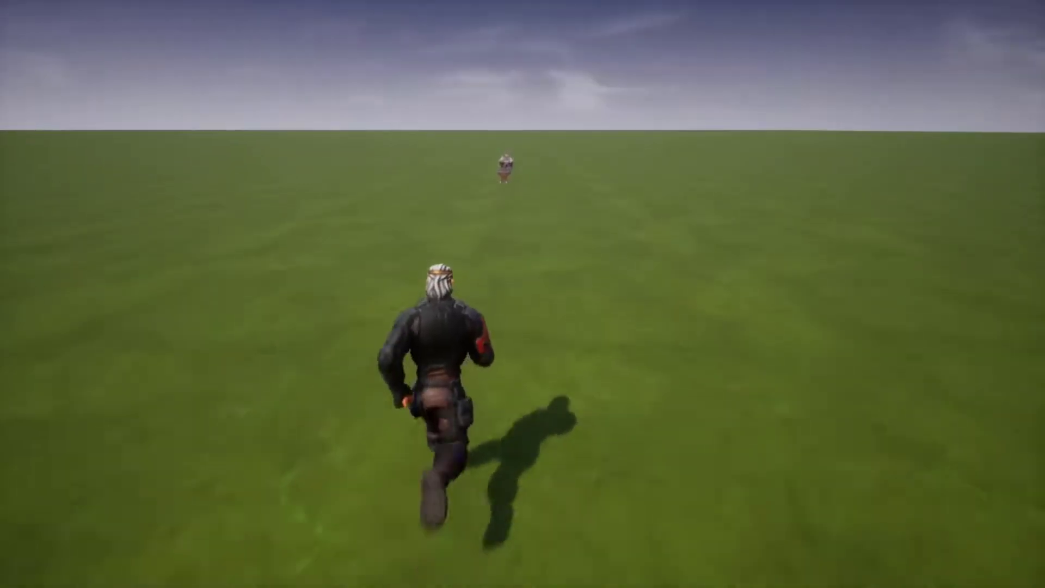